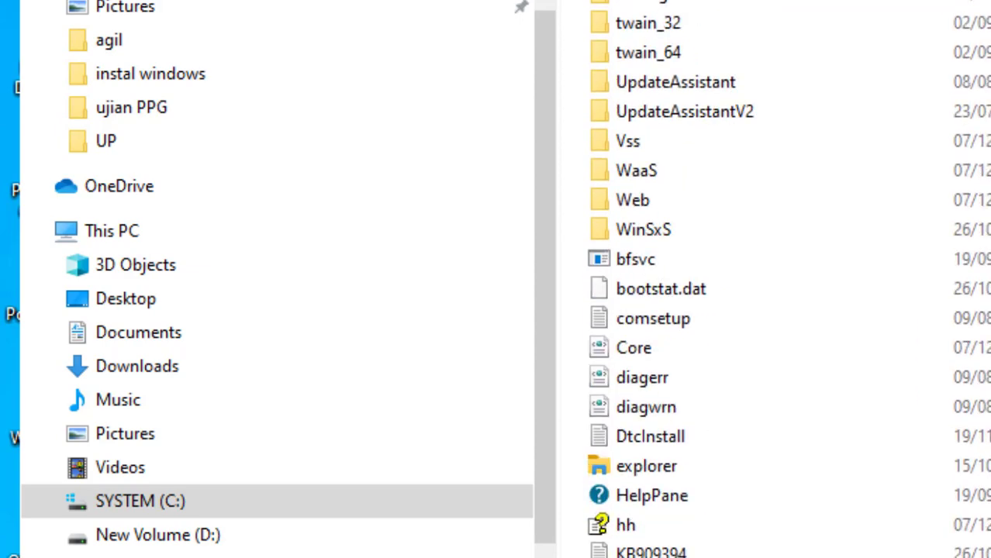
- Delete all contents of the Windows Temp folder, granting administrator permission for WinSAT and skipping the protected asw folder
scroll(899, 309, "up", 2)
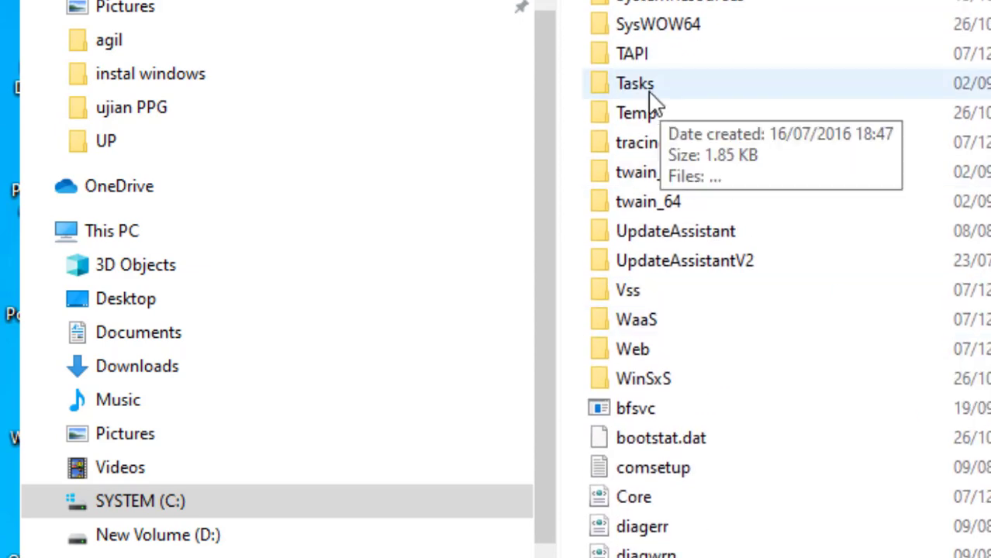
double_click(651, 113)
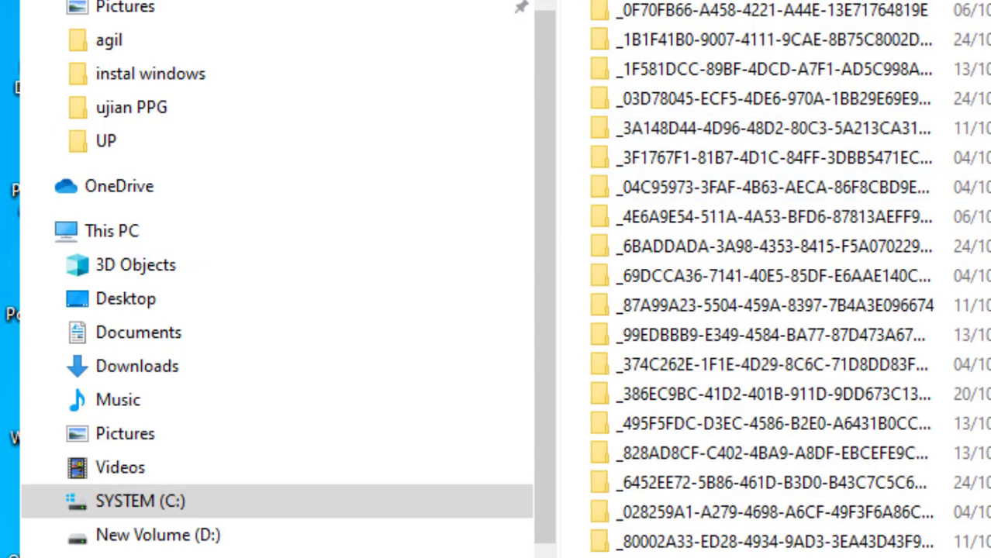
left_click_drag(989, 161, 989, 194)
key("ctrl+a")
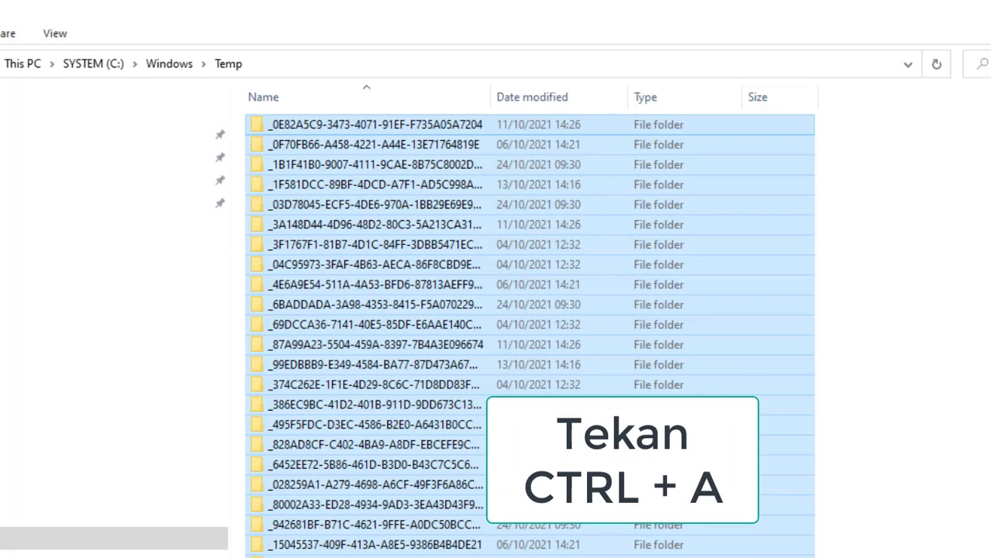
key("Delete")
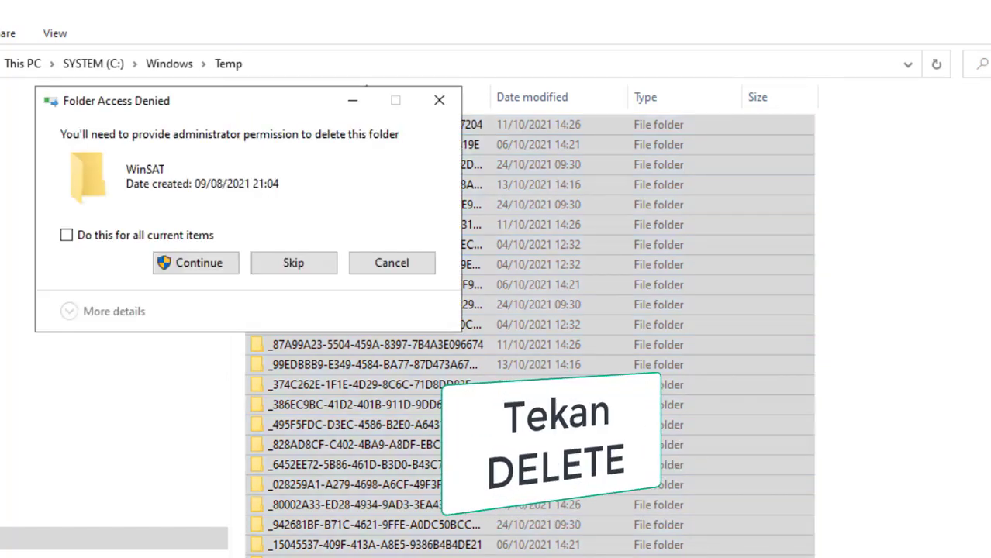
left_click(198, 264)
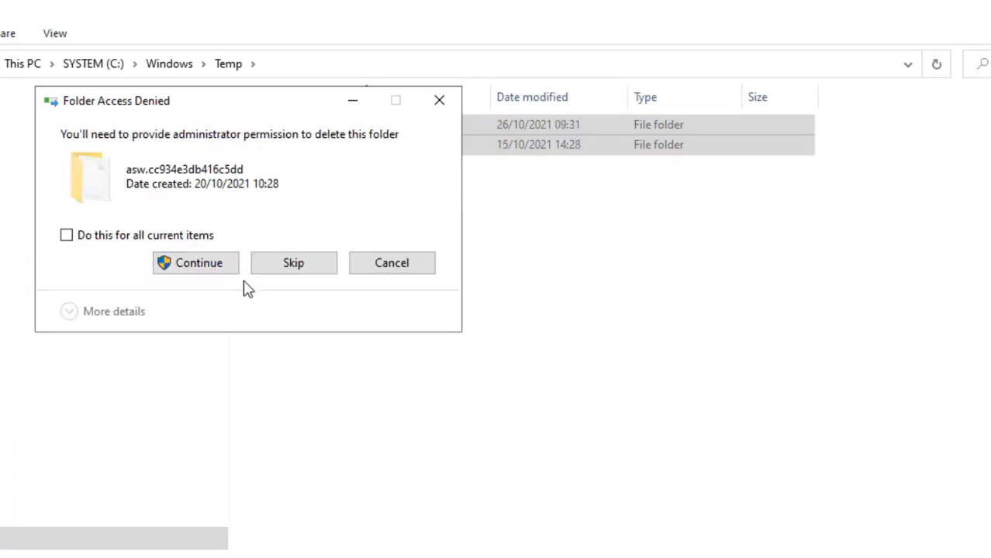
left_click(293, 264)
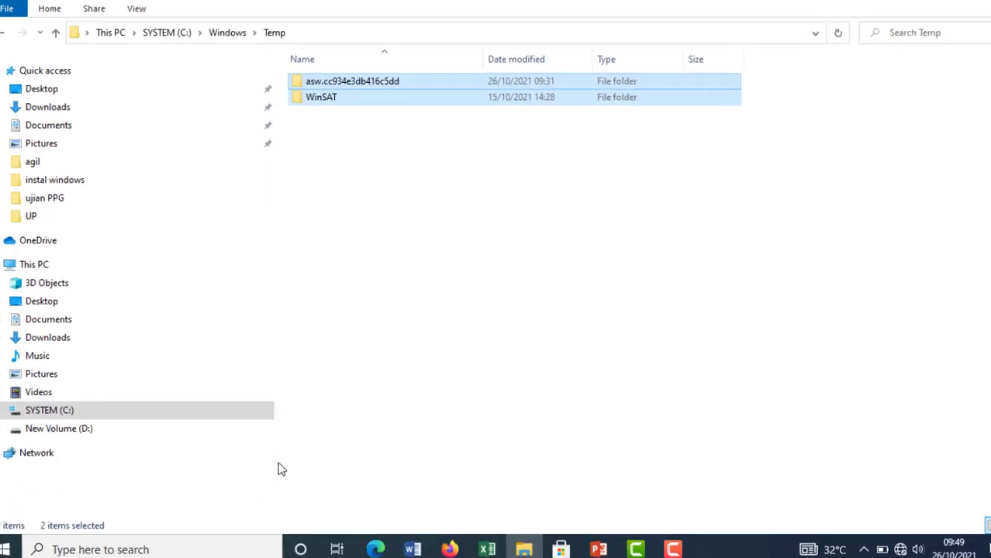
left_click(320, 424)
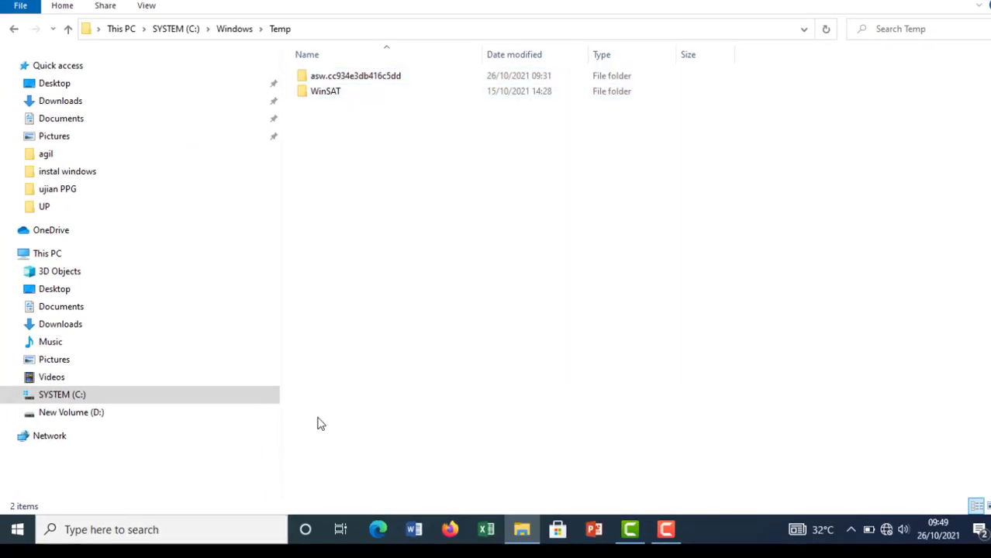
- Open the user's temporary files folder by running %temp%
key("super+r")
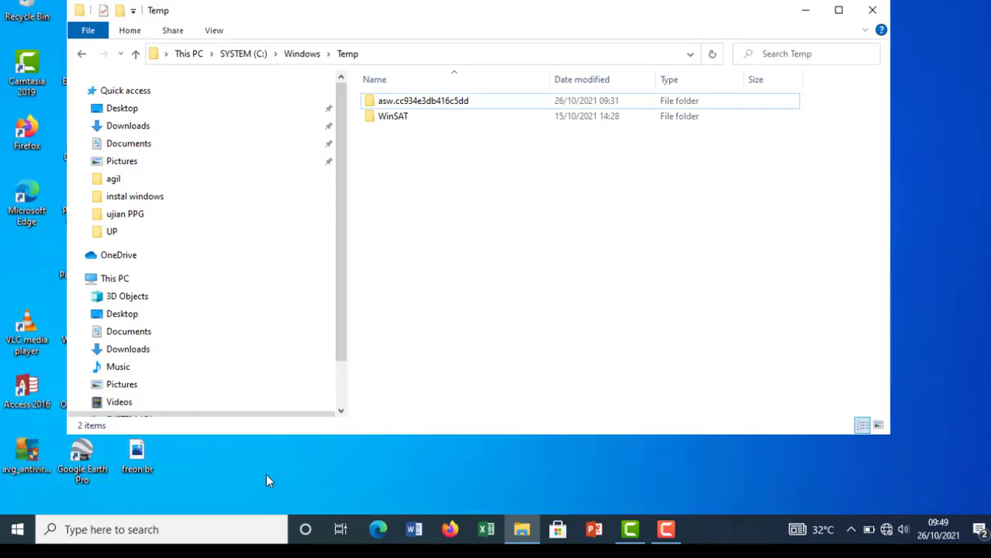
key("super+r")
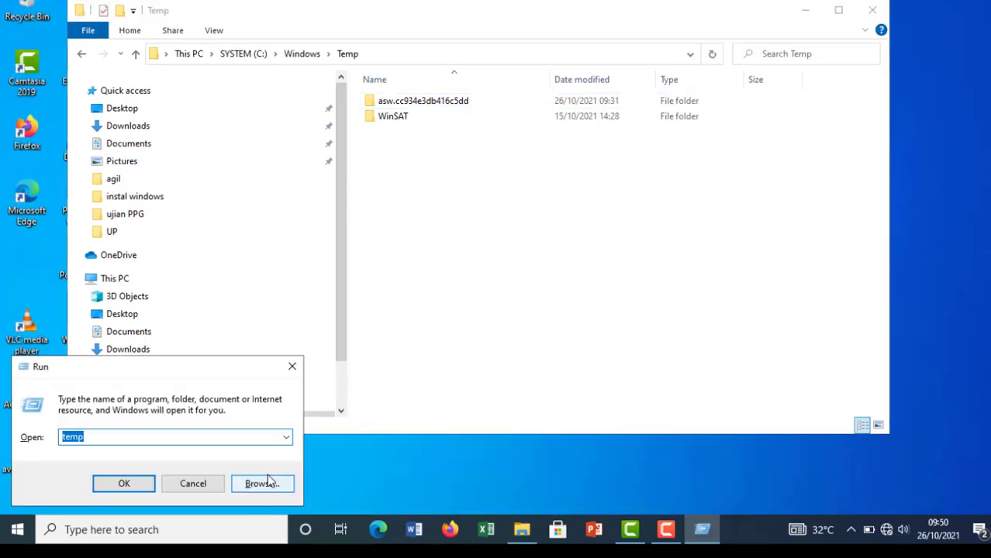
type("%")
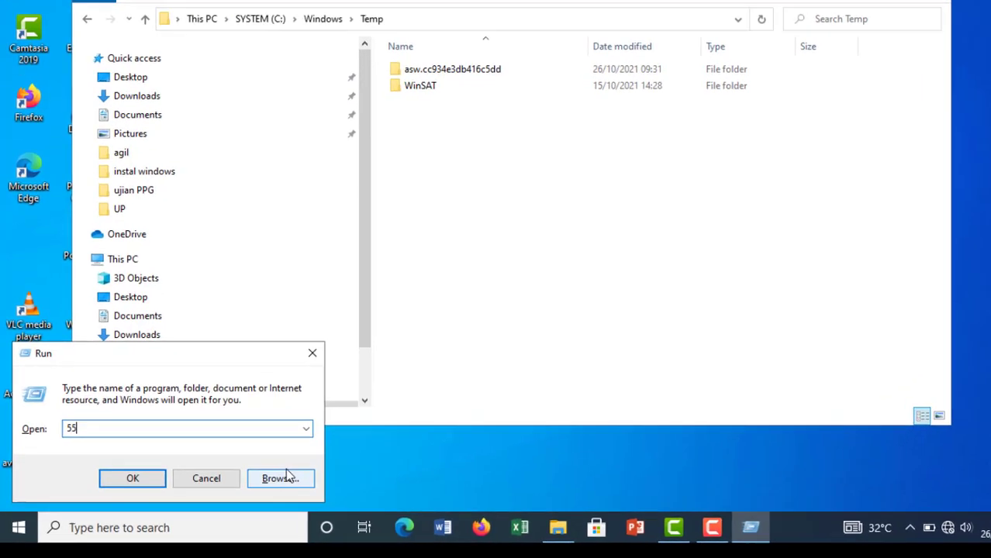
key("BackSpace")
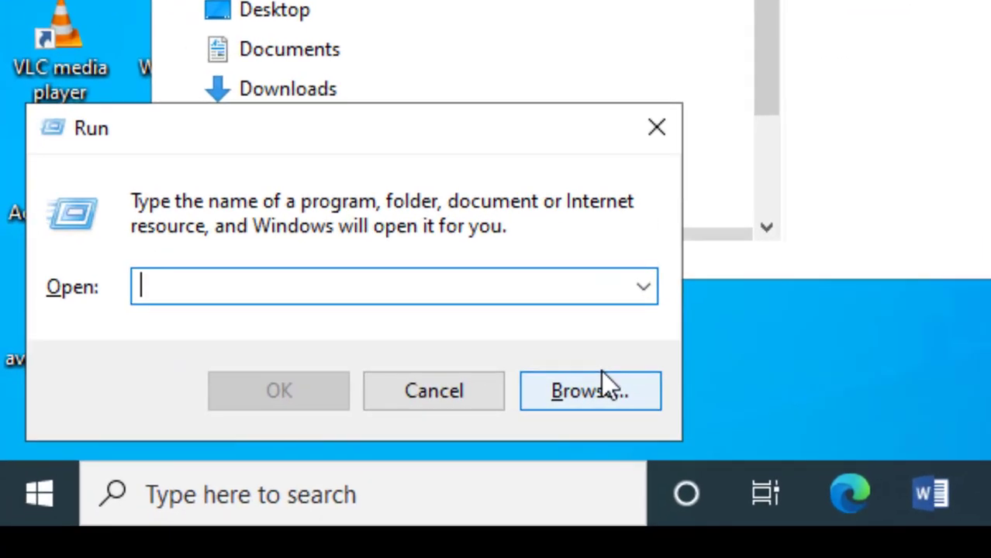
type("%")
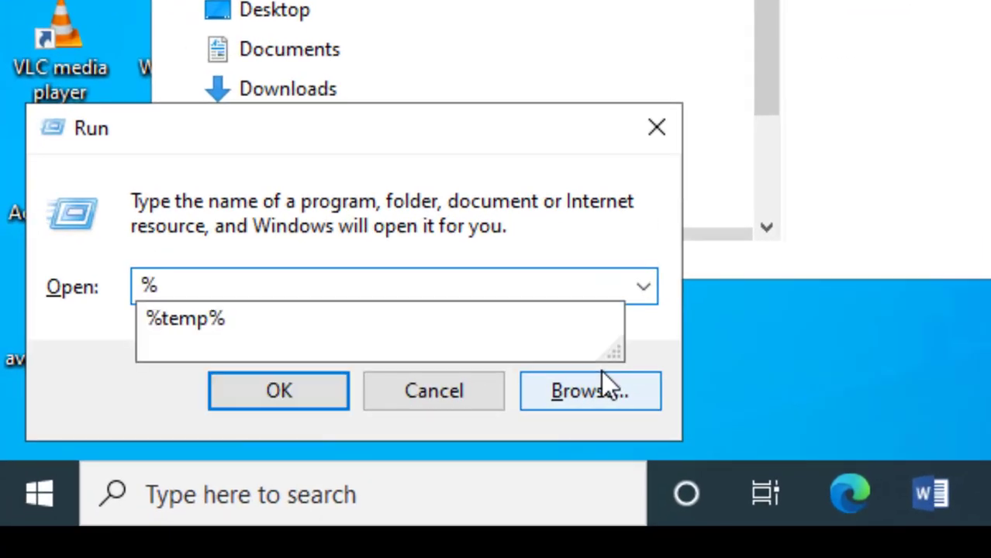
left_click(296, 306)
left_click(289, 398)
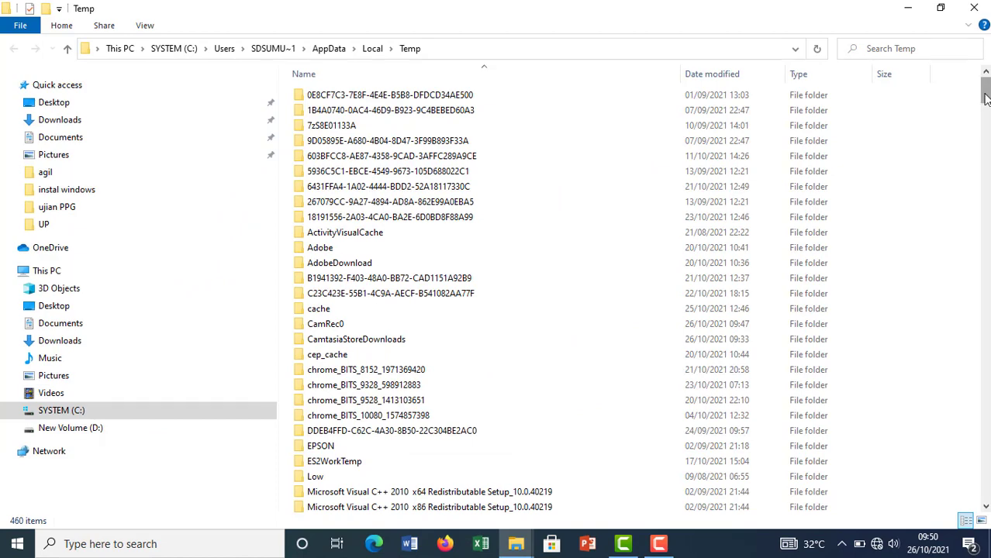
- Delete everything in the user's local Temp folder, skipping all items that are in use
mouse_move(983, 99)
left_mouse_down()
mouse_move(975, 520)
mouse_move(983, 86)
left_mouse_up()
key("ctrl+a")
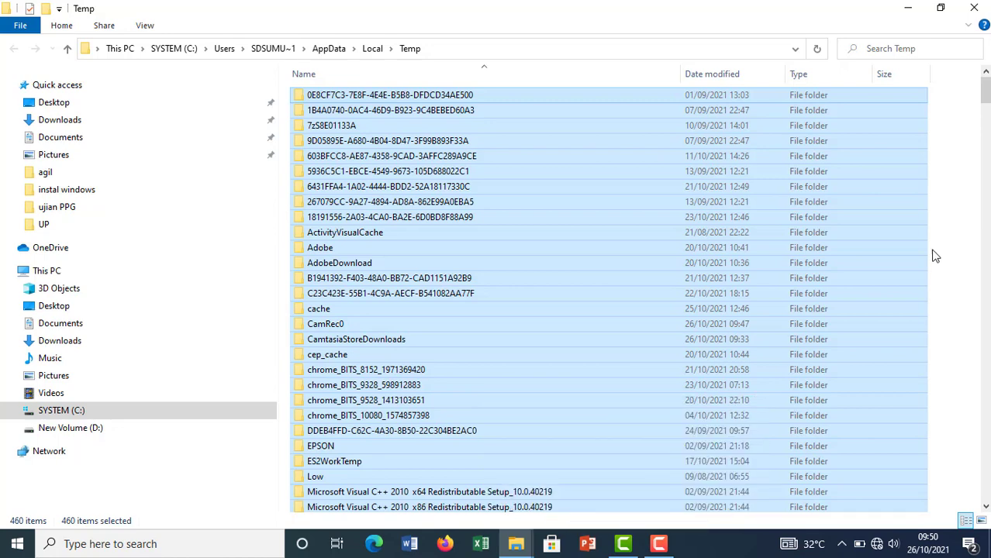
key("Delete")
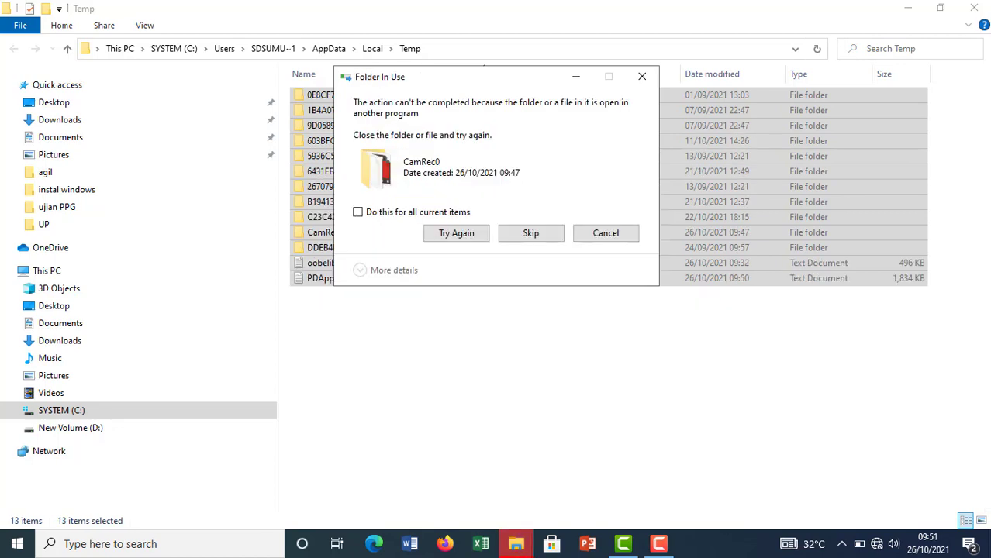
left_click(530, 234)
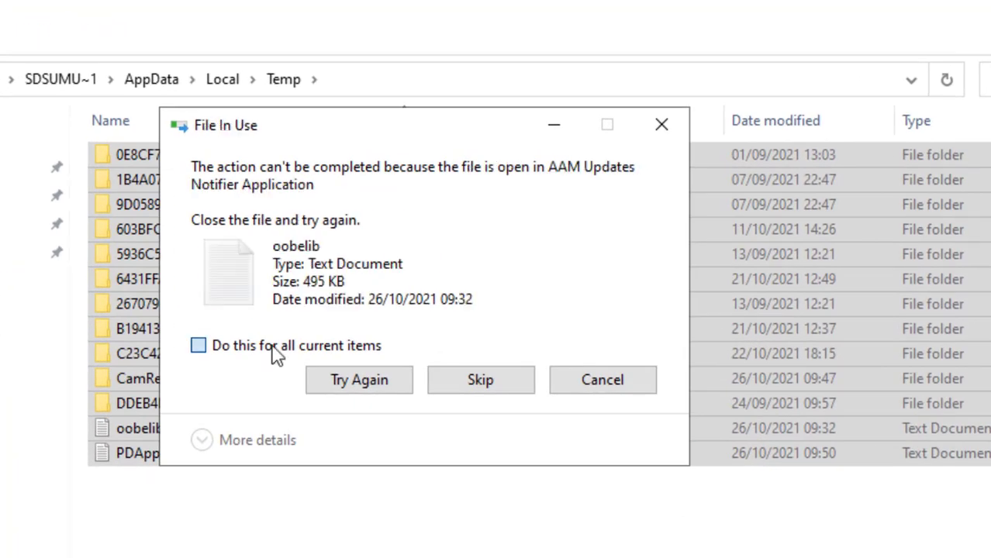
left_click(357, 212)
left_click(489, 398)
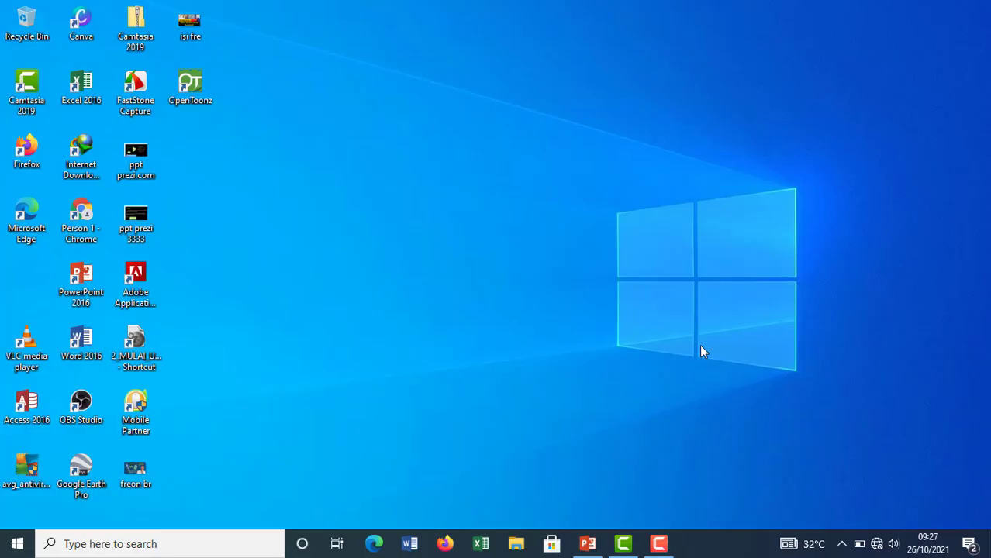
- Search Windows for "disk cleanup" and start Disk Clean-up on the SYSTEM (C:) drive
left_click(197, 544)
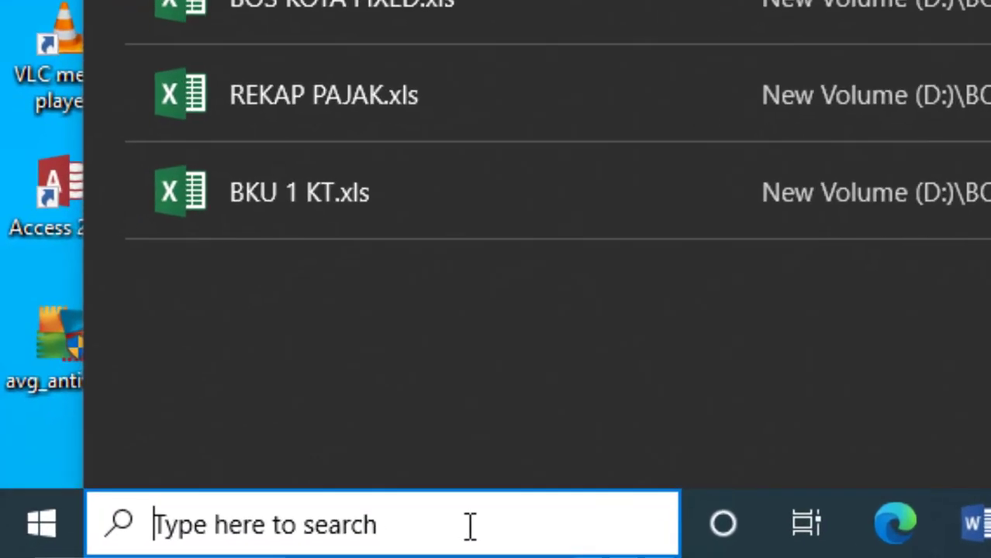
type("dis")
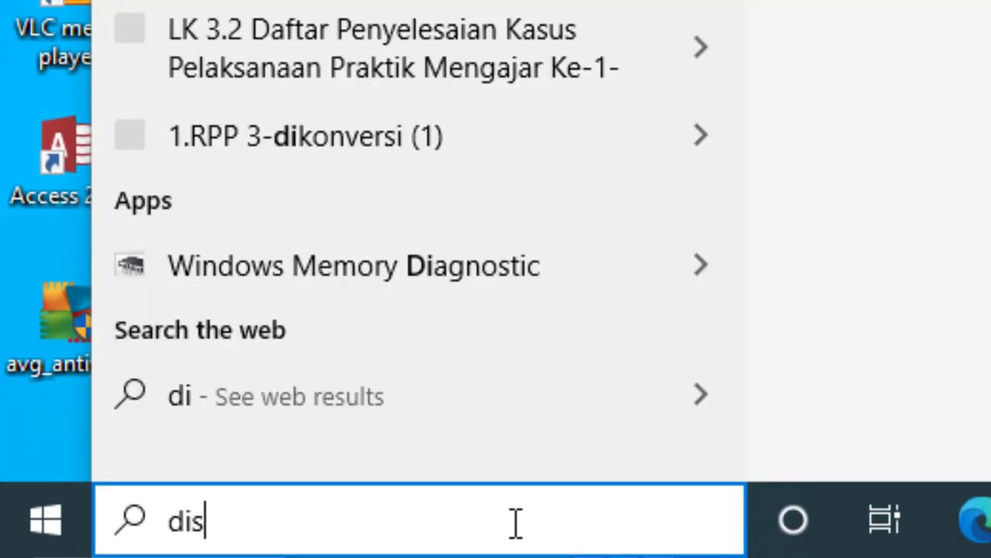
type("k")
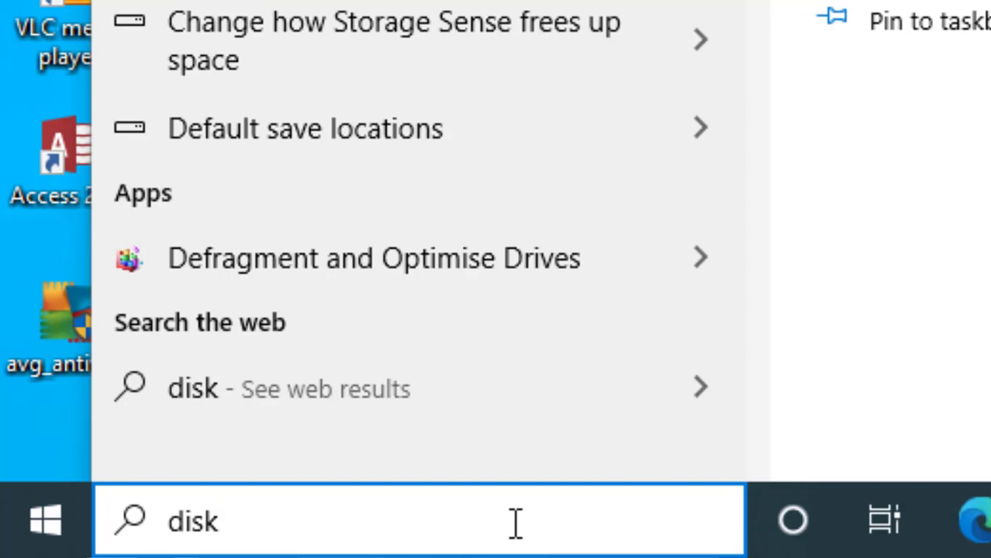
type(" cleanup")
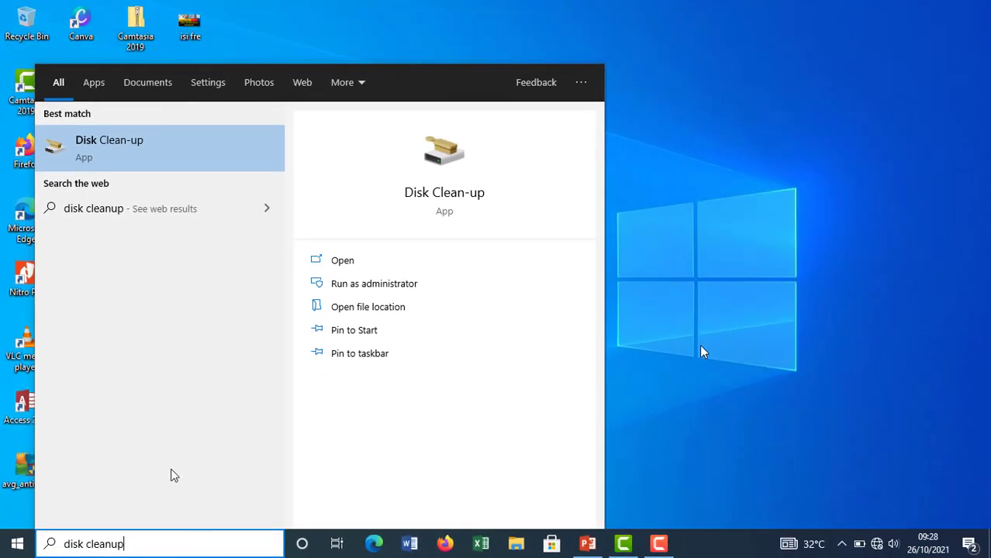
left_click(186, 146)
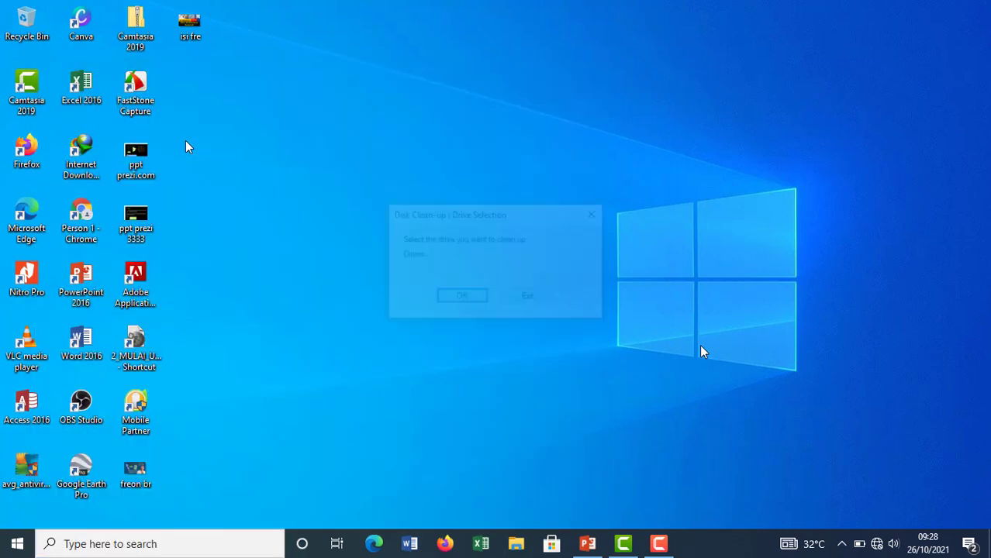
left_click(465, 299)
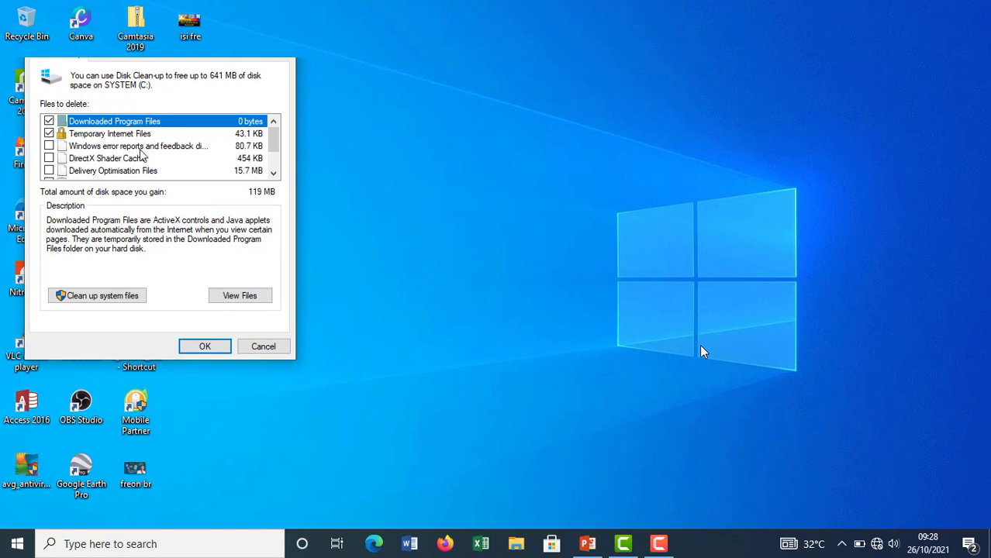
- Mark all remaining file categories for deletion, from Windows error reports and DirectX Shader Cache through Recycle Bin, Temporary files and Thumbnails
left_click(50, 146)
left_click(50, 158)
scroll(275, 143, "down", 1)
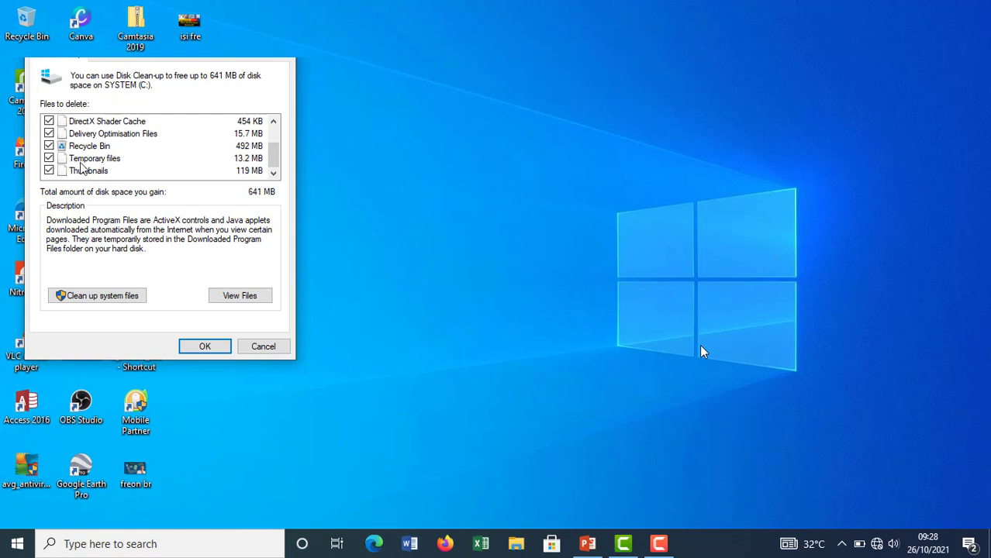
left_click_drag(277, 166, 279, 136)
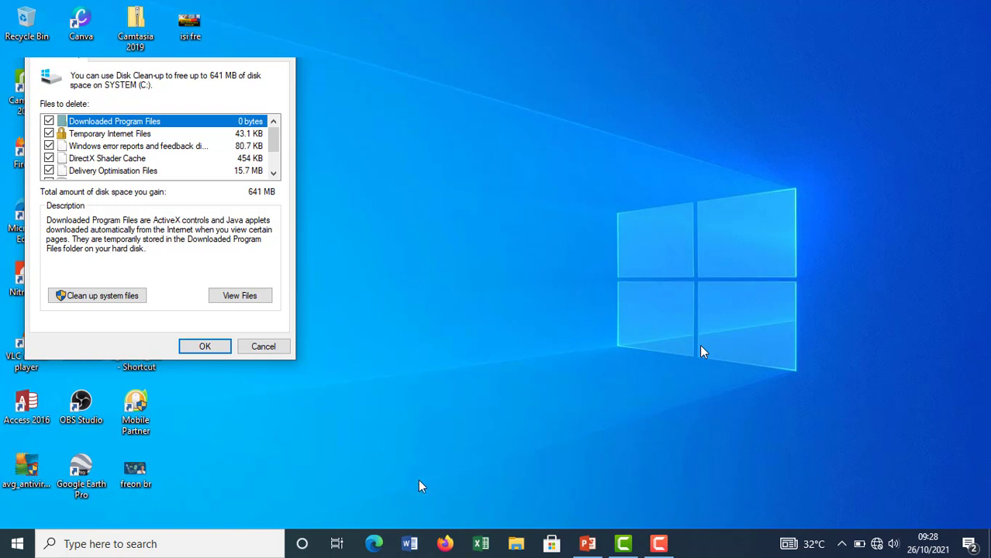
- Switch to Excel, dismiss the activation wizard and open a workbook showing the recovered files
left_click(481, 543)
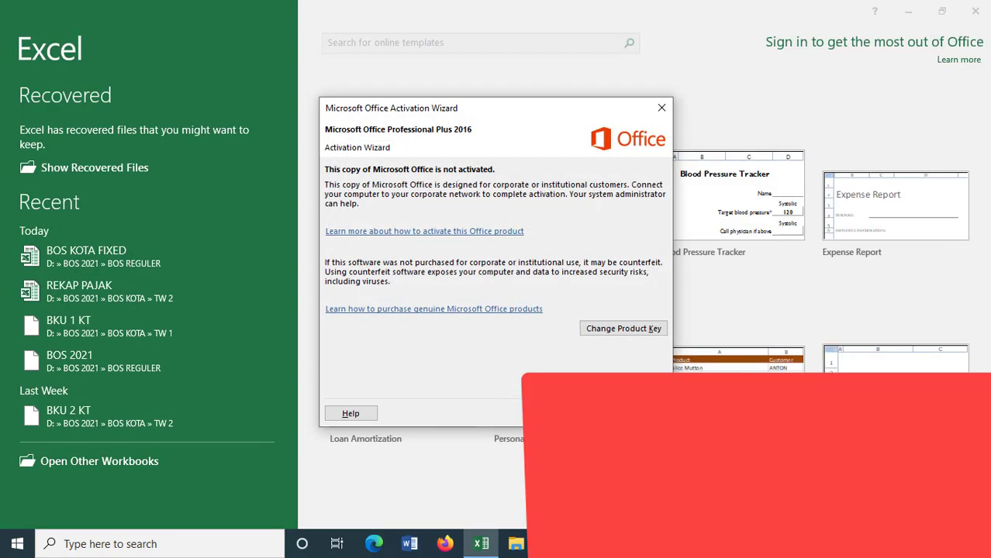
key("Escape")
left_click(379, 166)
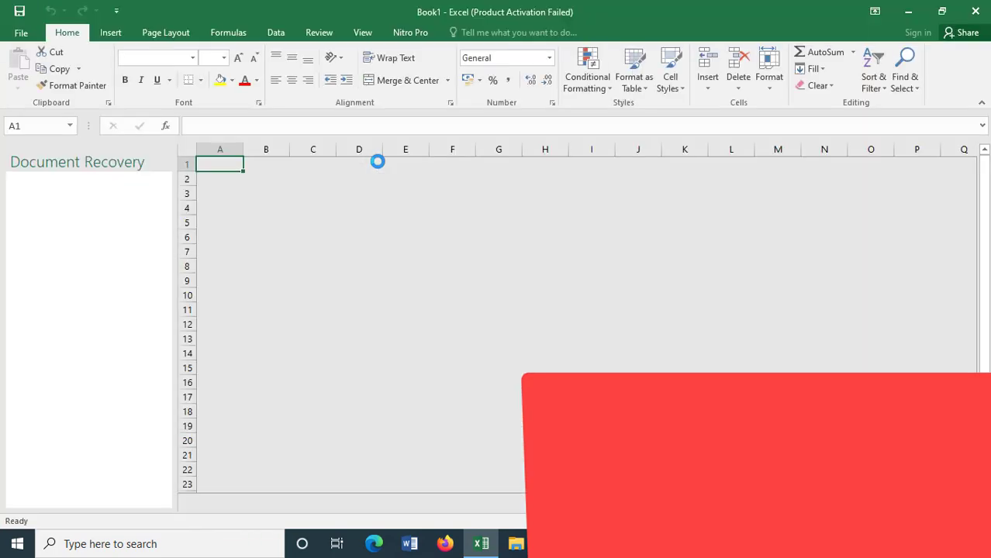
left_click(377, 161)
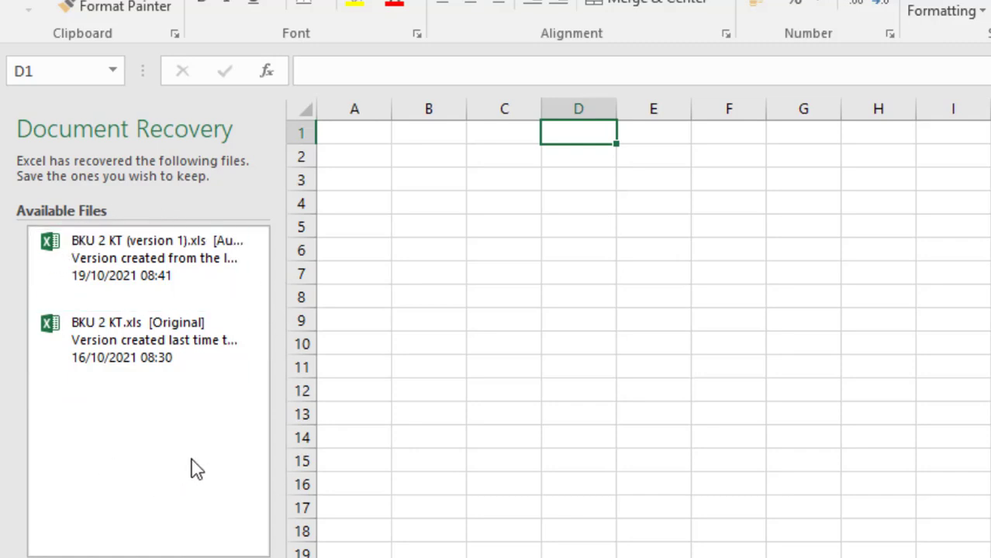
- Open the recovered original BKU 2 KT.xls and save it in its current format despite the compatibility notice
left_click(148, 363)
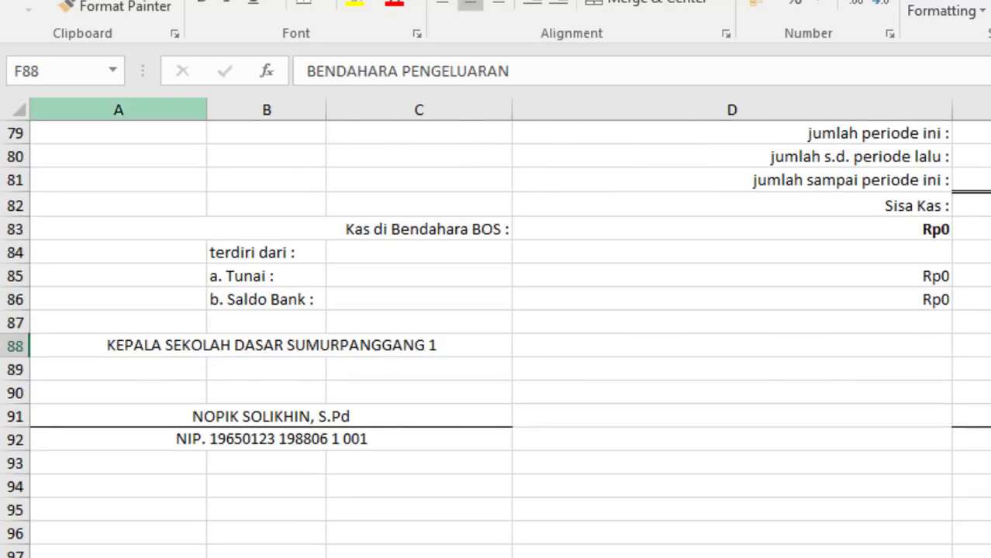
key("ctrl+s")
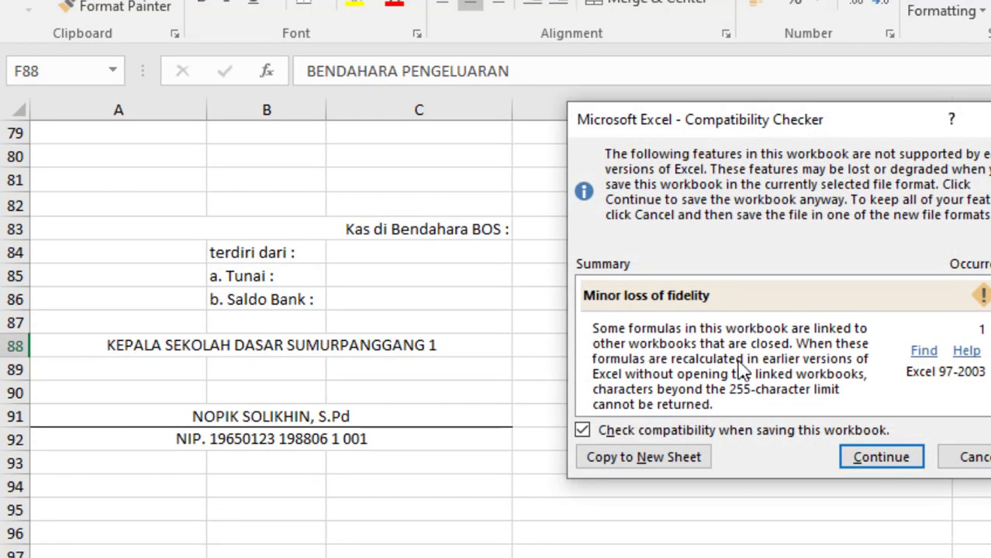
left_click(881, 458)
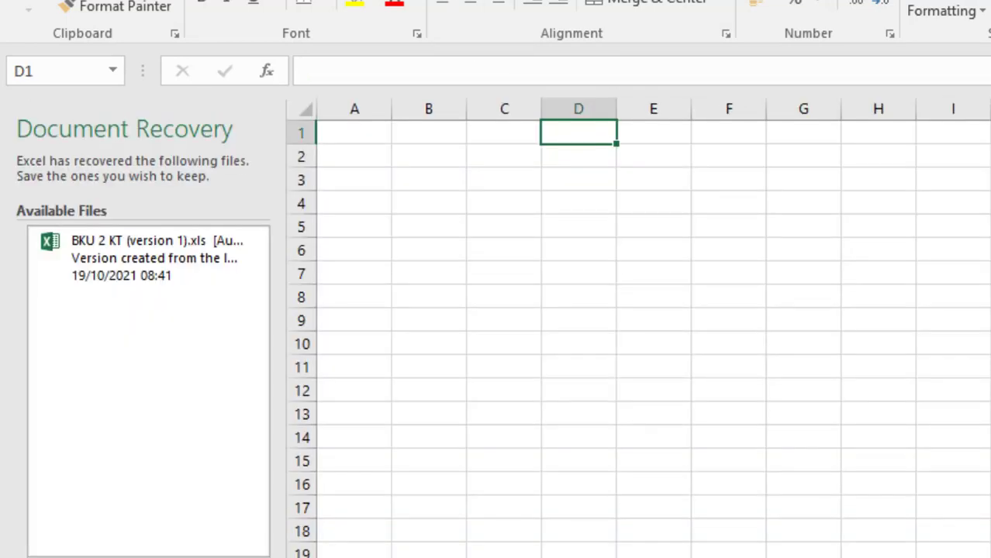
- Open the recovered BKU 2 KT (version 1).xls and save it on this PC as BKU 2 KT (Autosaved), an Excel 97-2003 Workbook, despite the compatibility notice
left_click(188, 266)
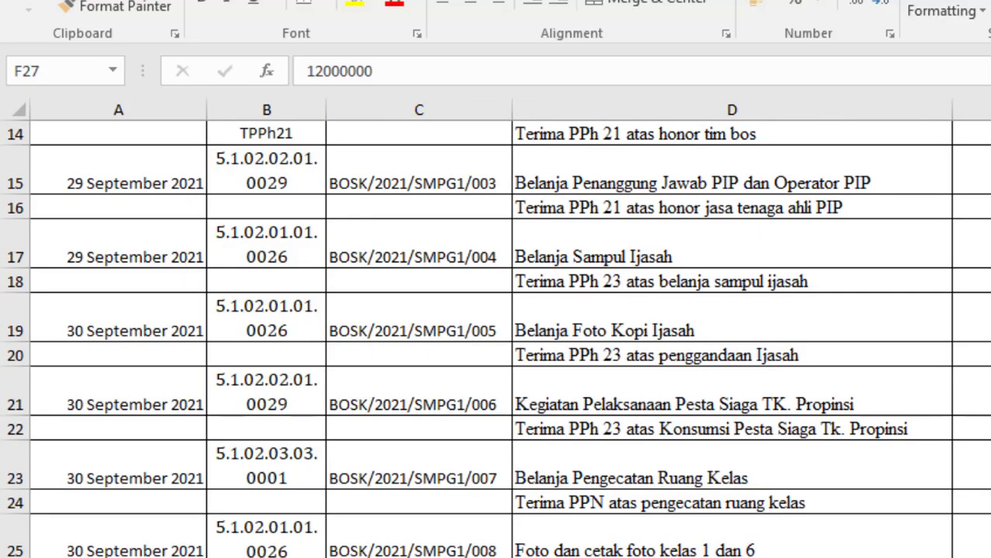
key("ctrl+s")
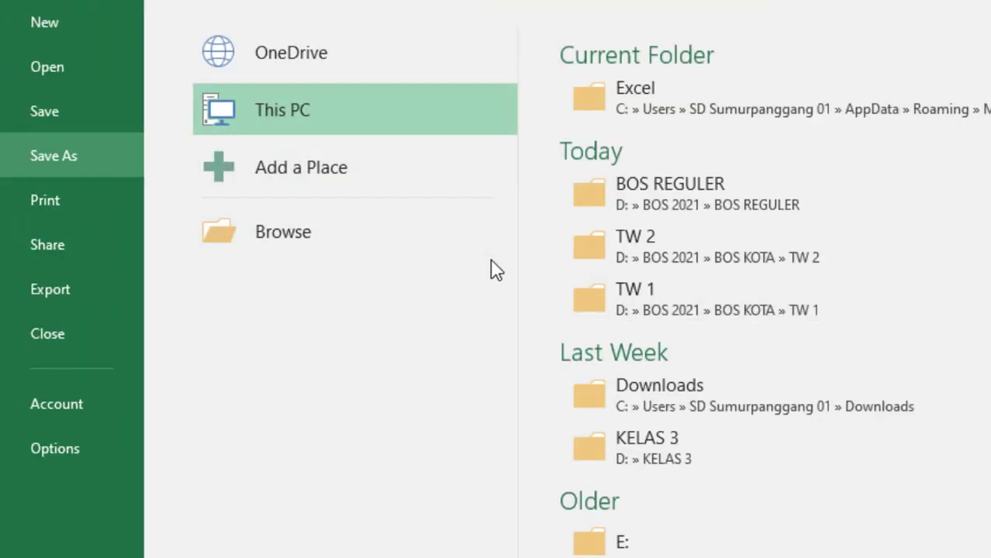
double_click(366, 113)
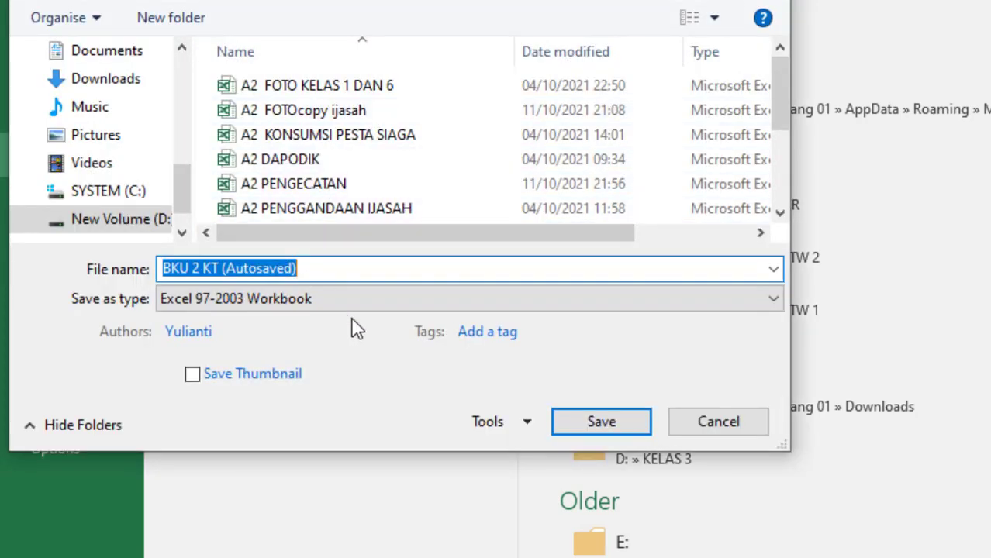
left_click(580, 421)
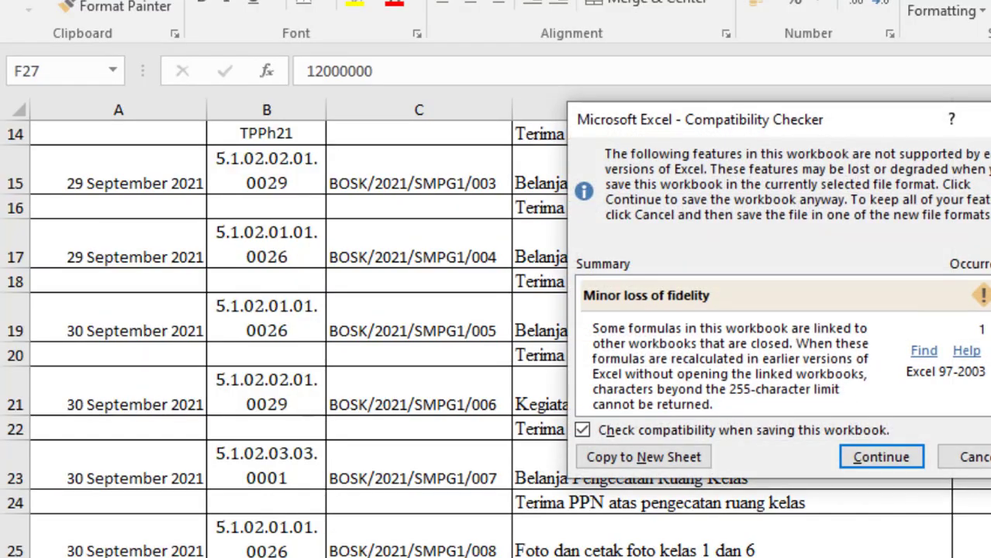
left_click(881, 458)
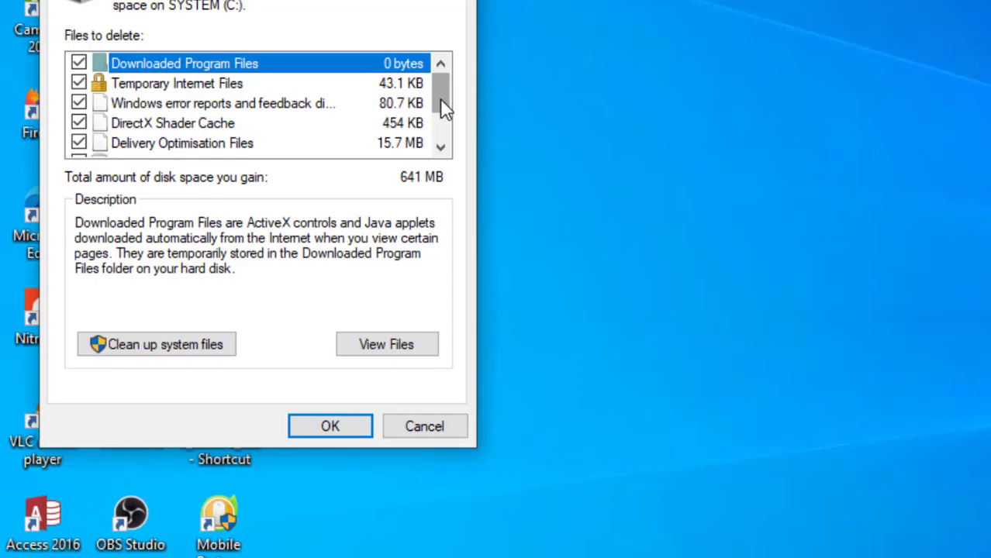
- Switch back to Disk Clean-up and rescan the SYSTEM (C:) drive with system files included
left_click_drag(440, 99, 446, 149)
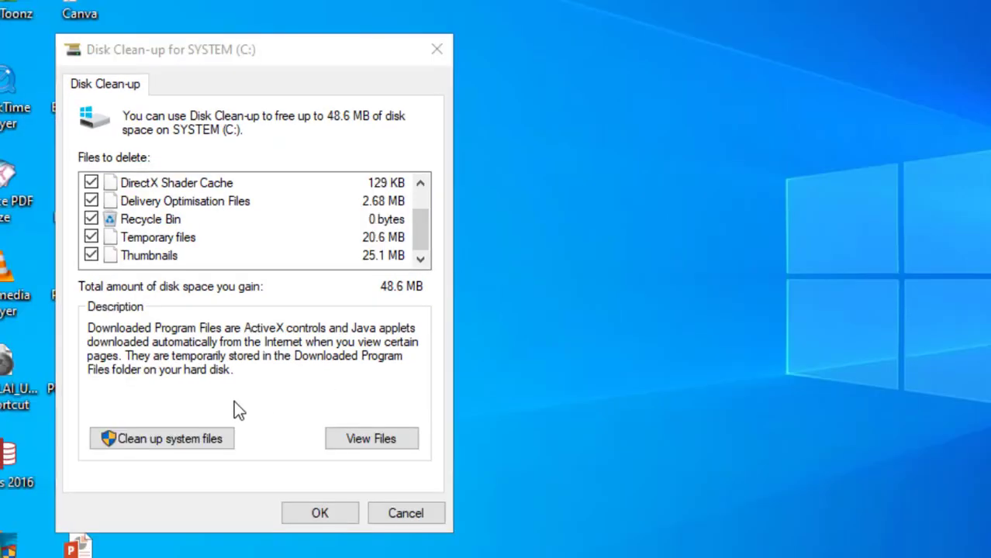
left_click(197, 439)
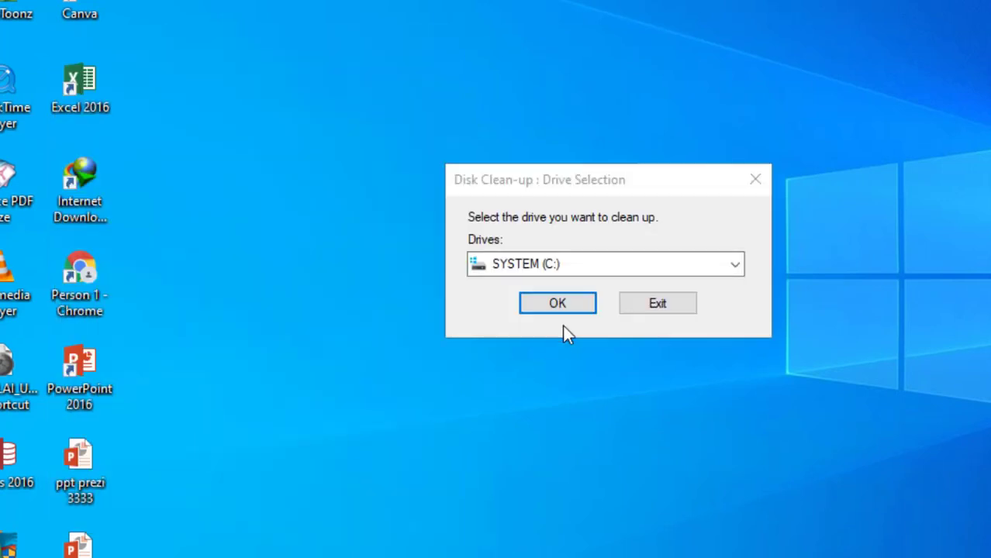
left_click(572, 307)
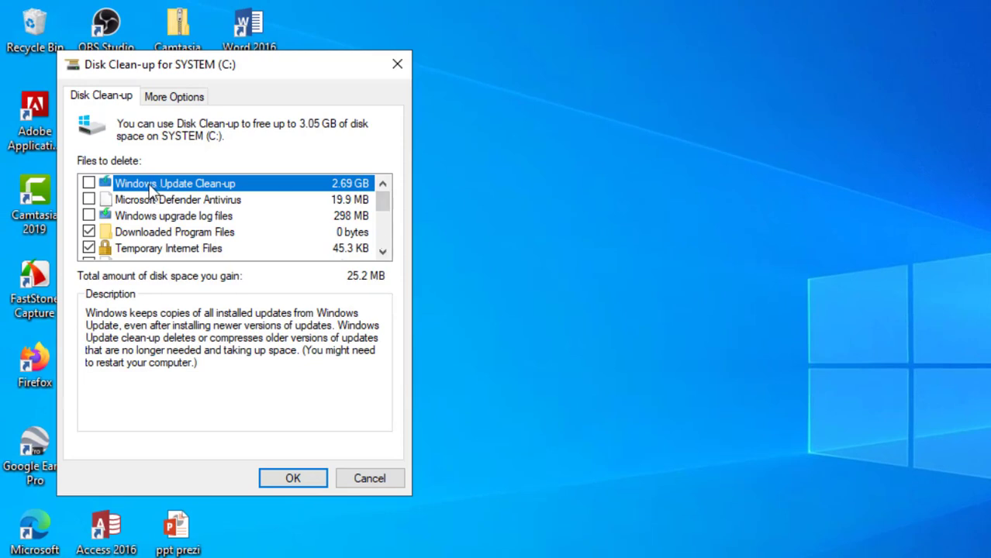
- Mark Windows Update Clean-up, Microsoft Defender Antivirus and Windows upgrade log files for deletion
left_click(89, 216)
left_click(89, 200)
left_click(89, 183)
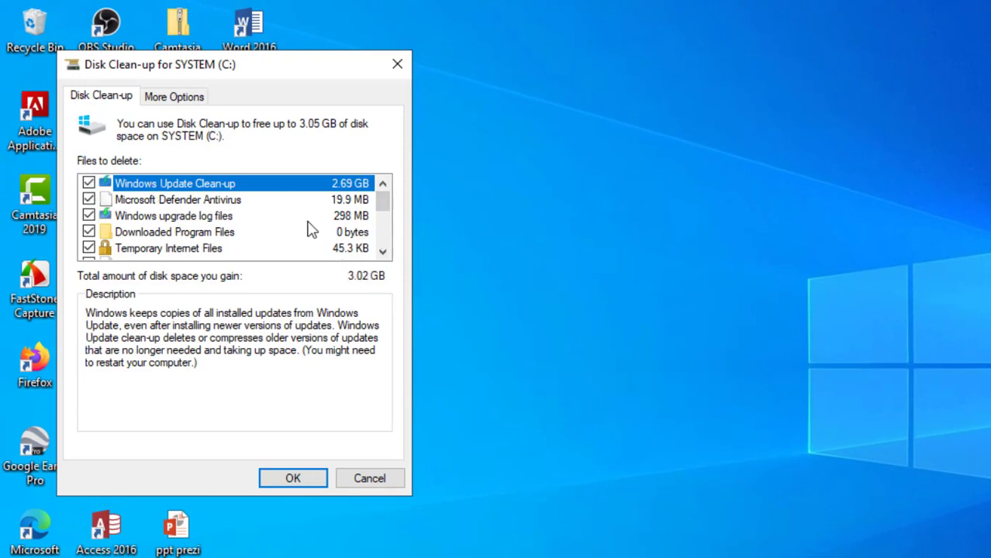
- Mark Recycle Bin, Temporary files and Thumbnails as well, and permanently delete all marked files
scroll(382, 228, "down", 3)
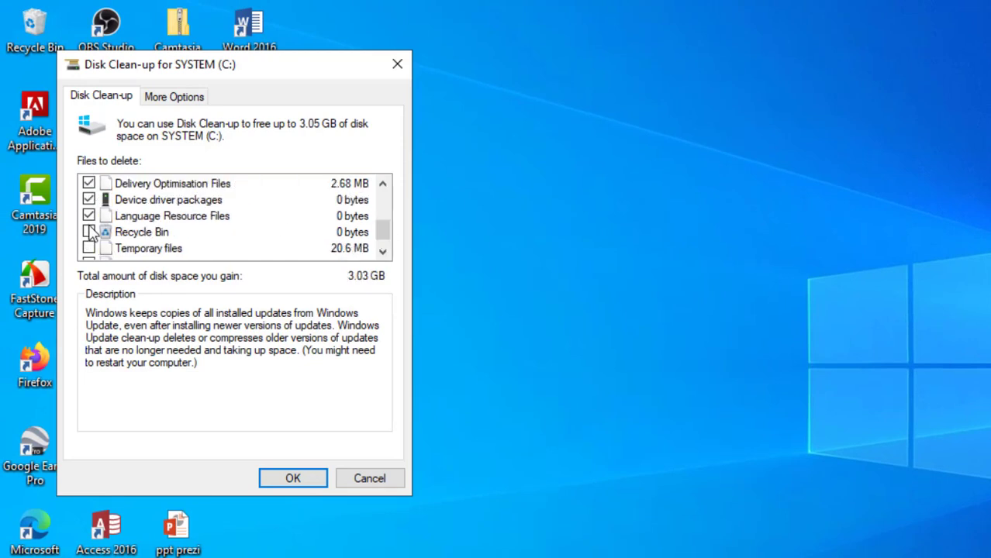
left_click(89, 232)
left_click(89, 248)
scroll(111, 260, "down", 1)
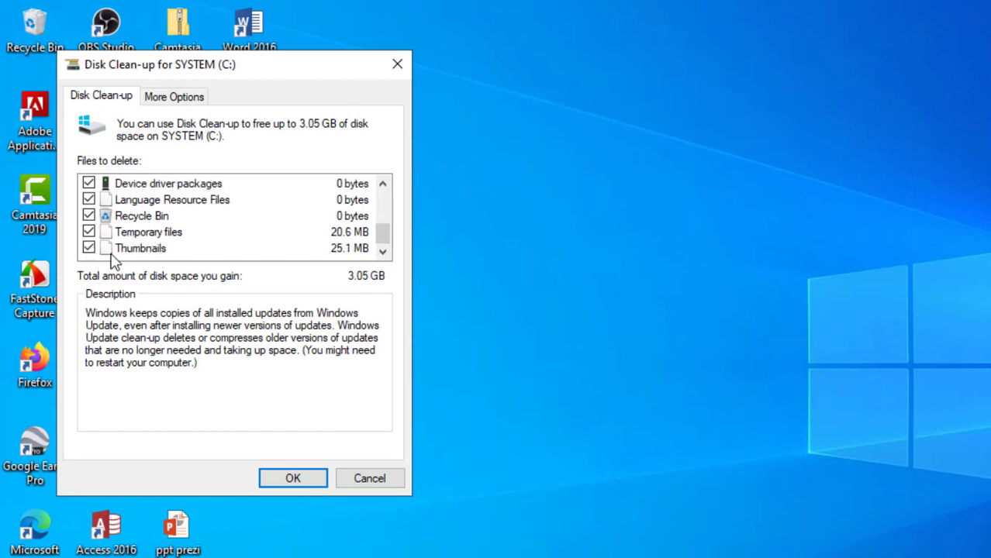
left_click(286, 480)
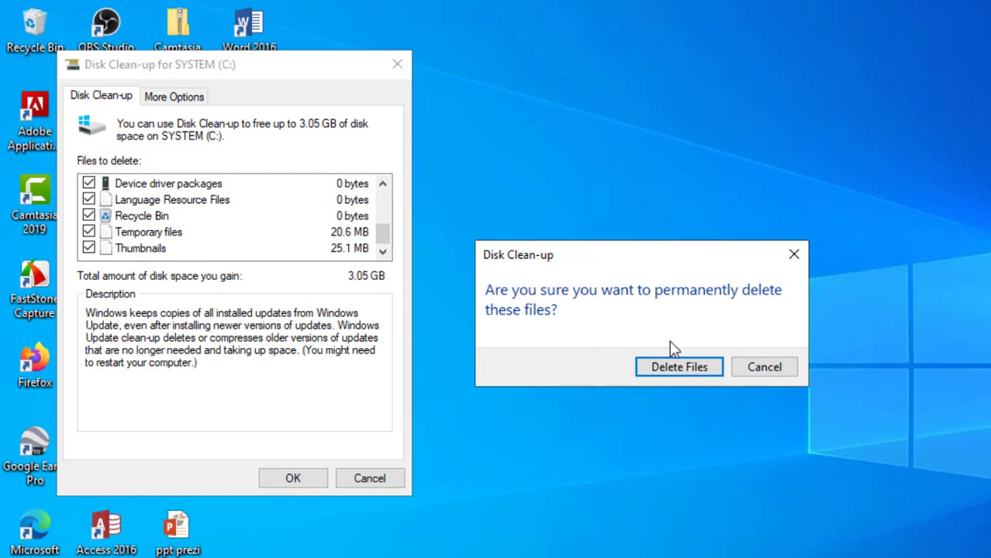
left_click(675, 369)
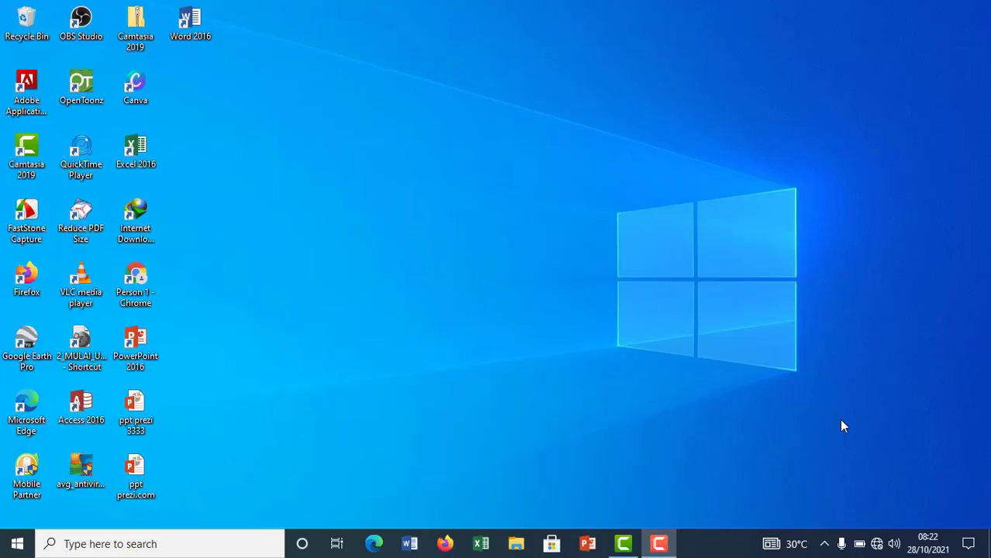
- Switch to File Explorer and open the location settings in the Downloads folder's properties
left_click(516, 543)
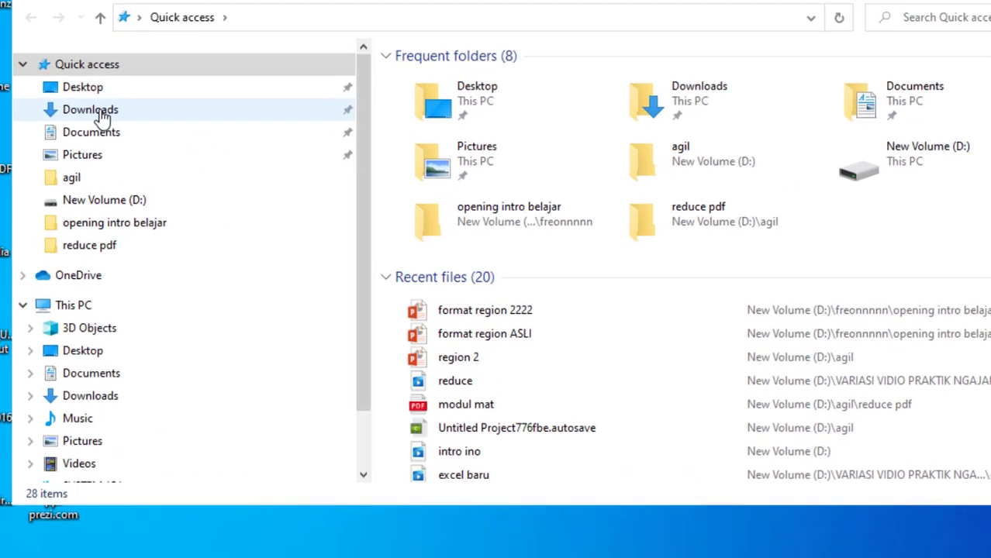
left_click(103, 116)
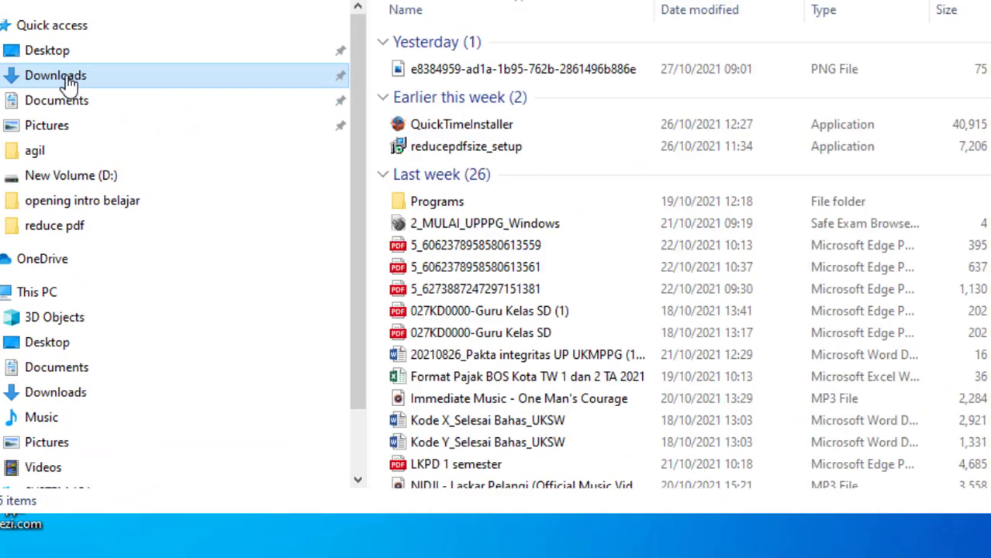
right_click(101, 117)
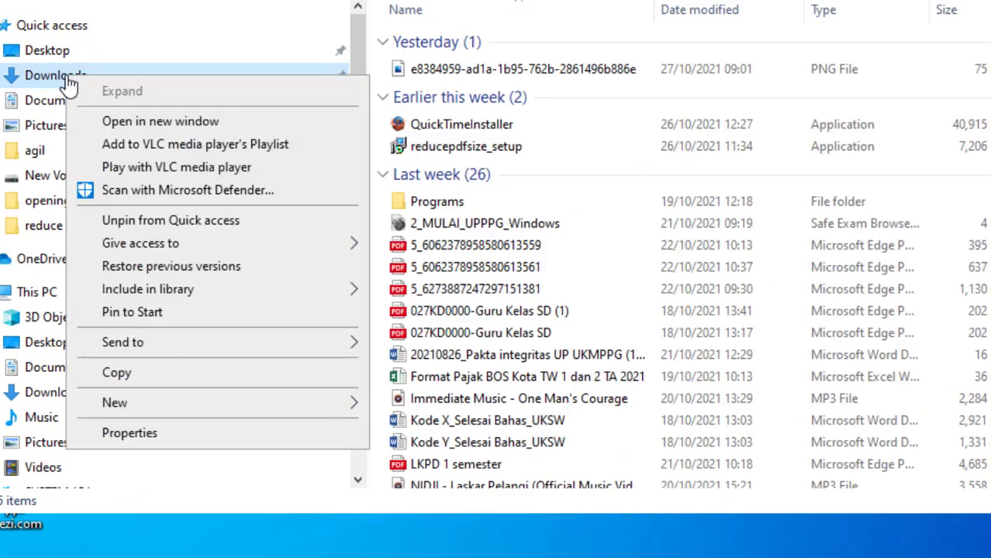
left_click(157, 442)
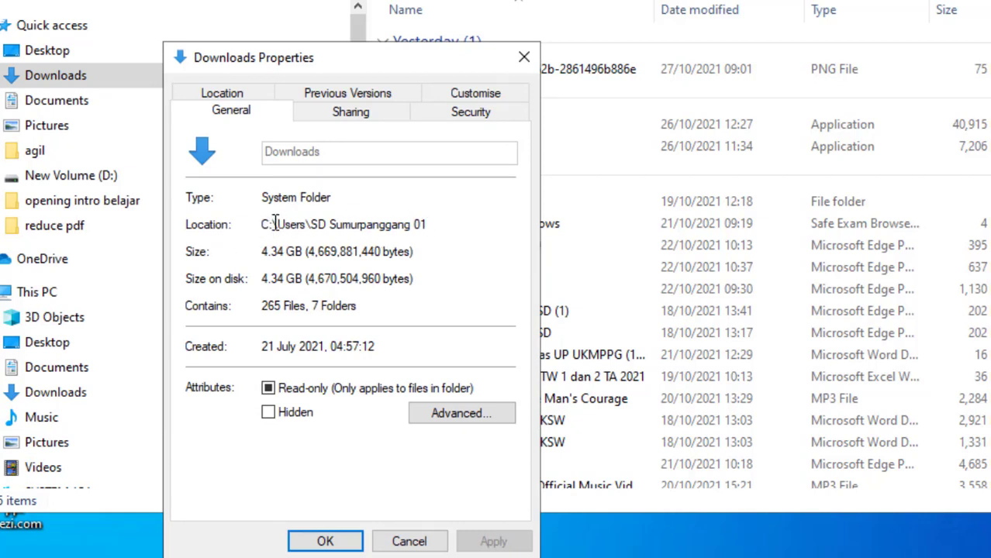
left_click(222, 98)
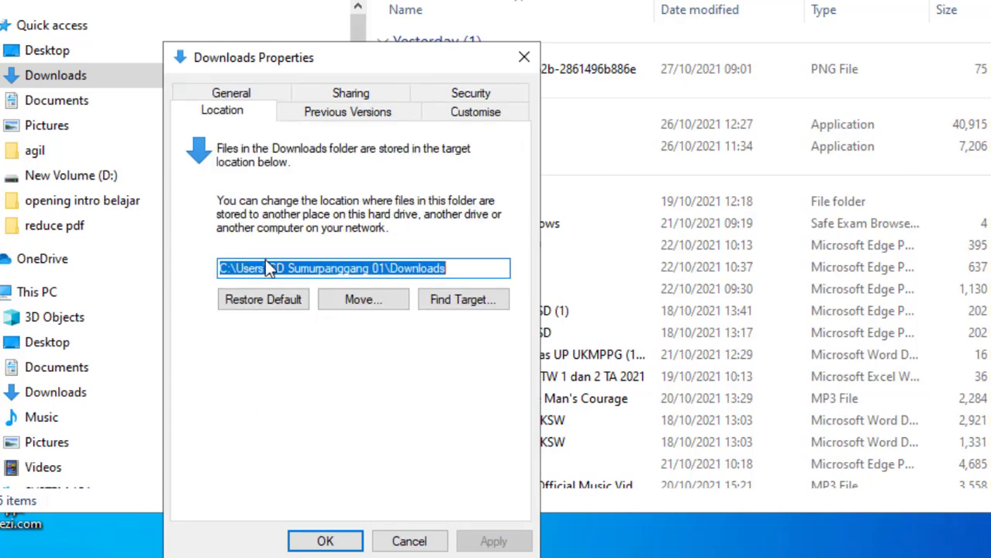
- Start moving the Downloads folder and create a destination folder named "pindahan download" on New Volume (D:)
left_click(371, 306)
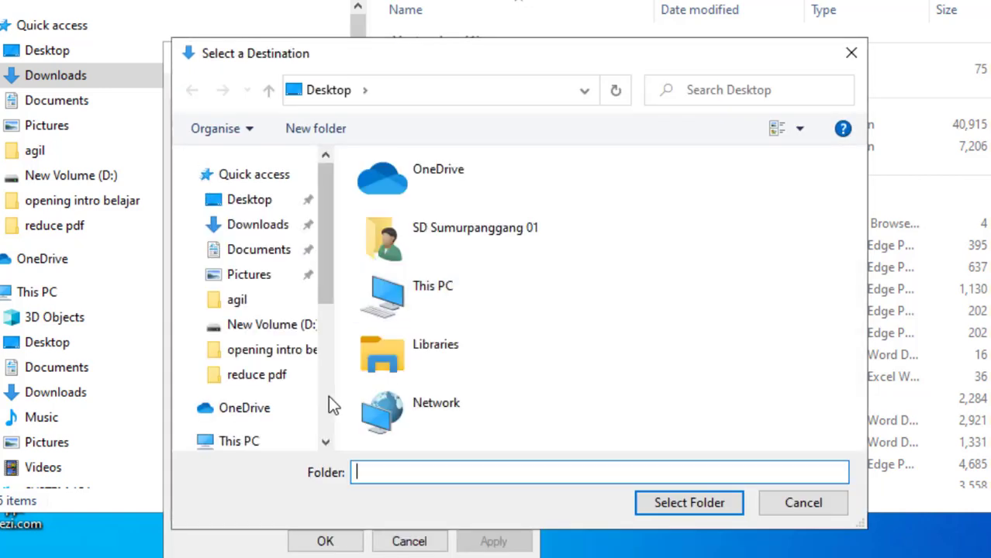
scroll(327, 397, "down", 5)
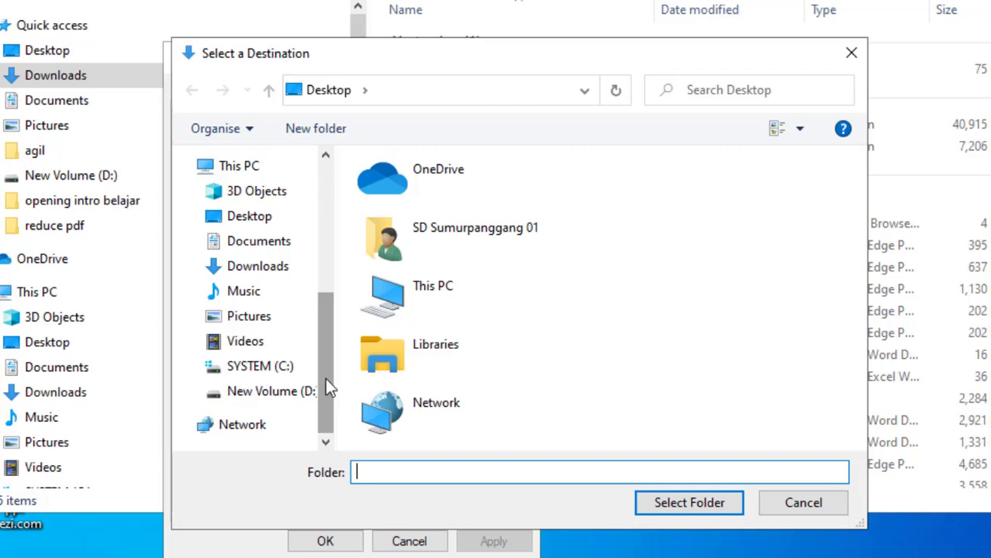
left_click(271, 400)
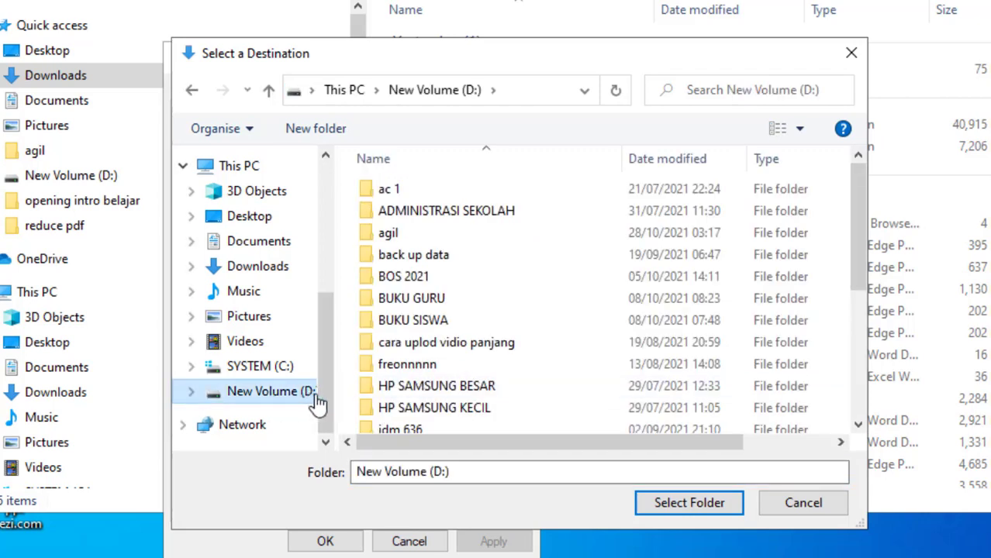
left_click(857, 376)
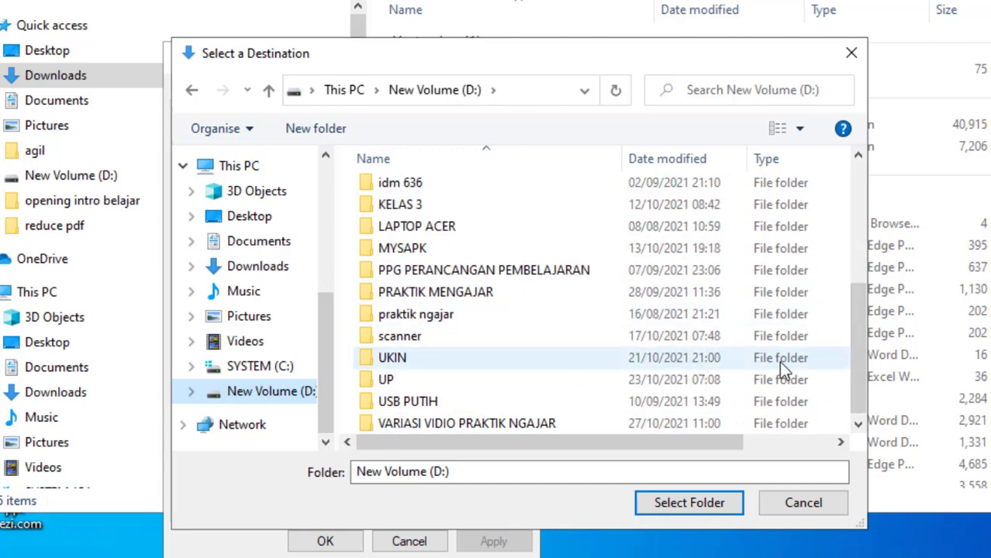
mouse_move(912, 314)
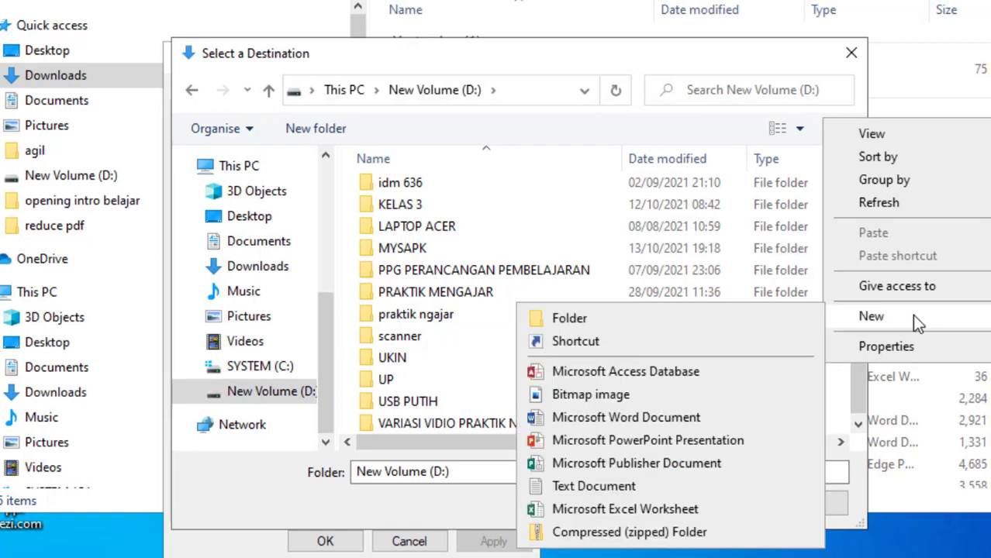
left_click(718, 327)
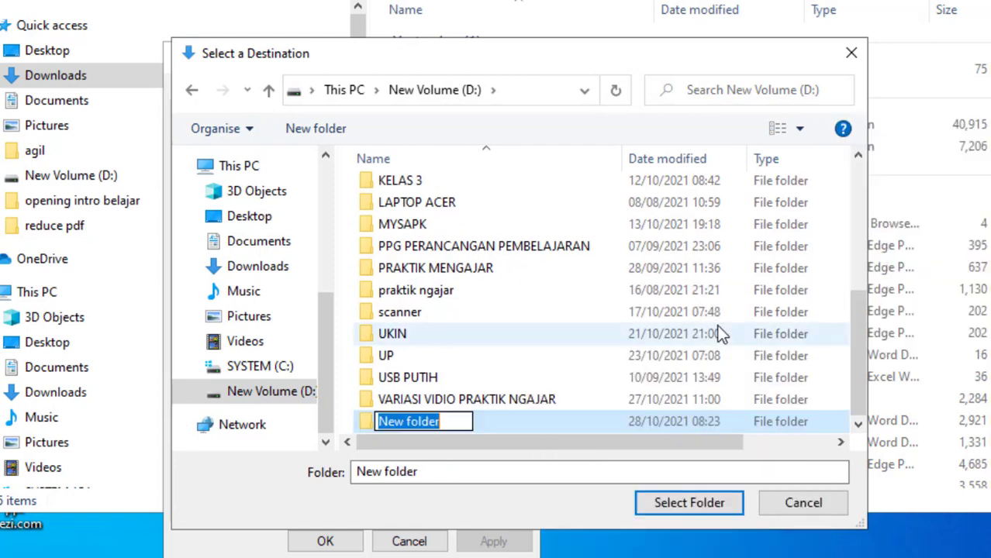
type("pin")
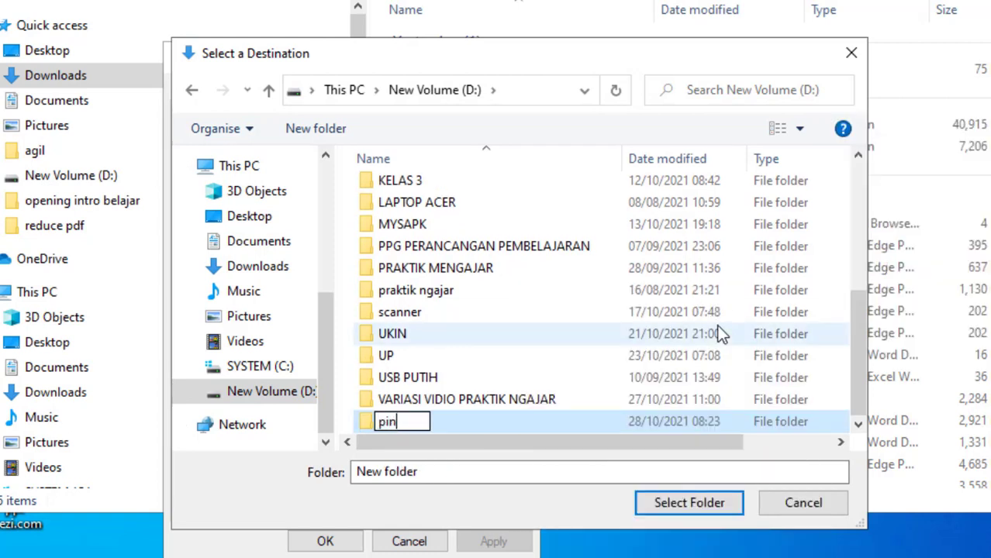
type("dahan download")
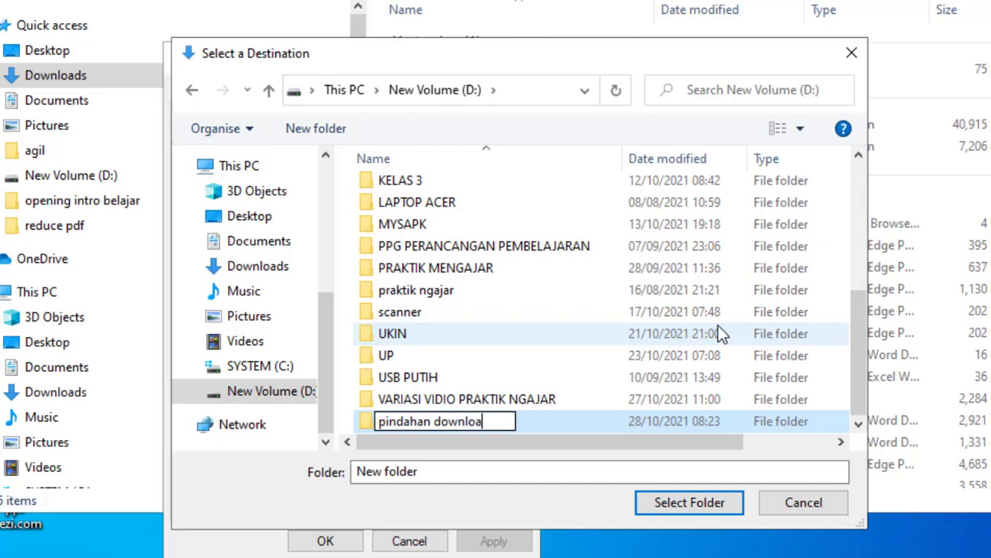
key("Return")
- Set D:\pindahan download as the new Downloads location and move all files from the old location there
double_click(476, 419)
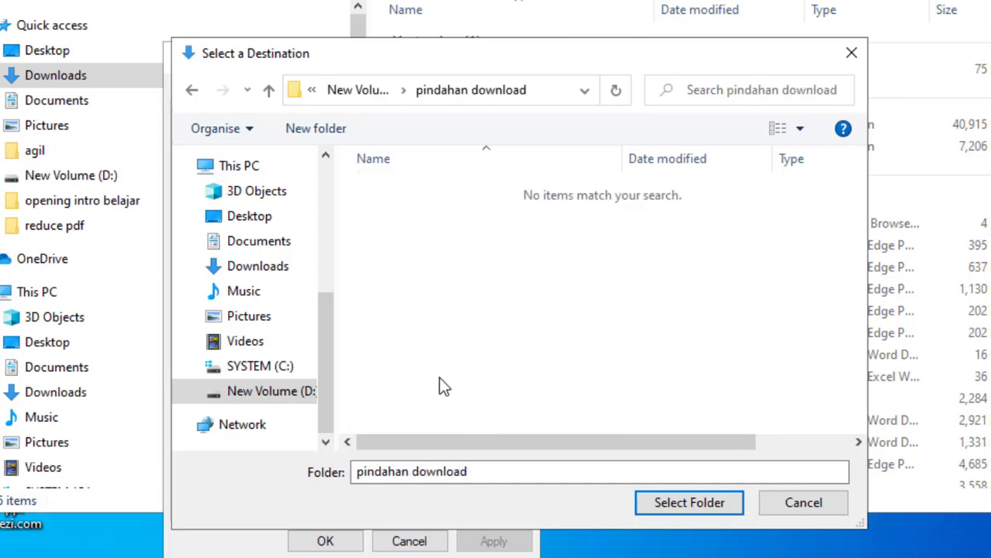
left_click(711, 503)
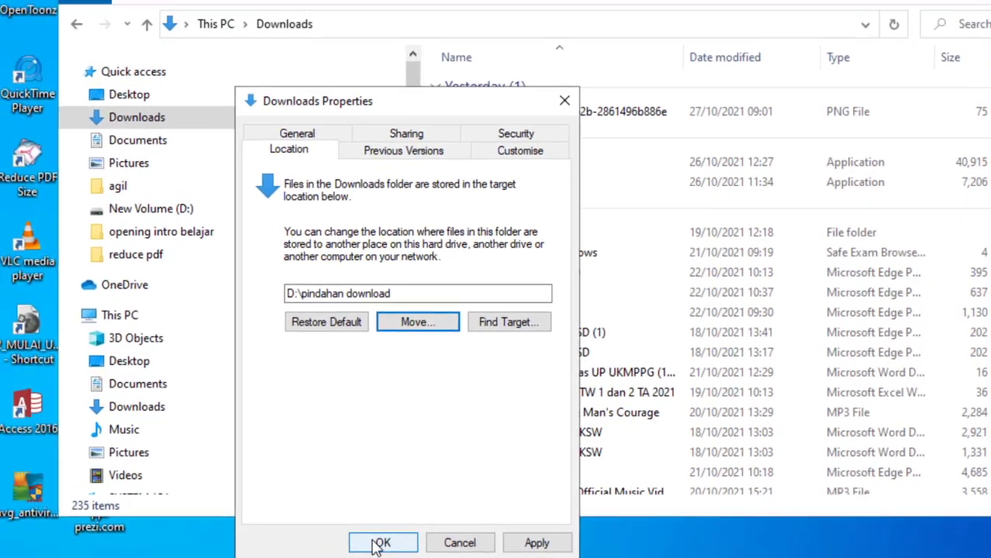
left_click(377, 545)
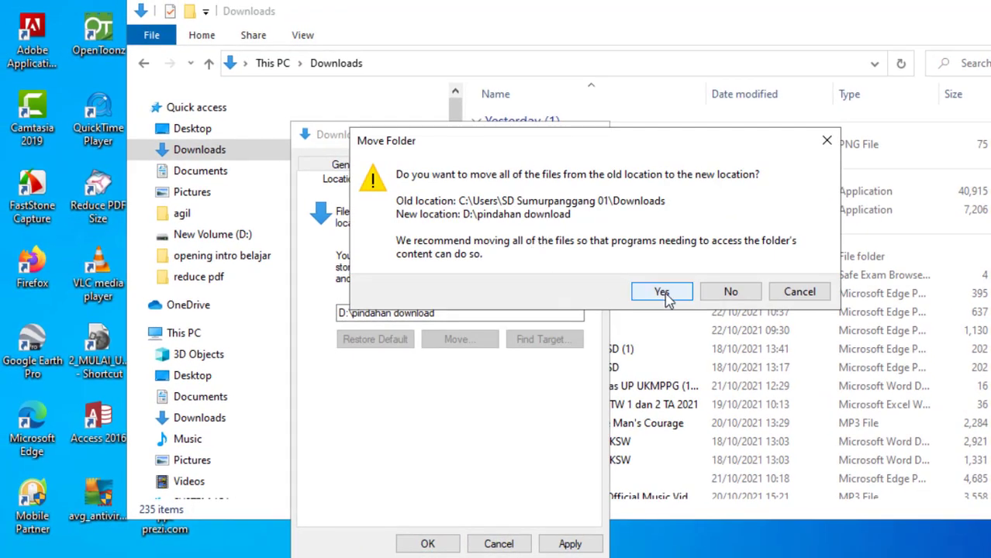
left_click(661, 294)
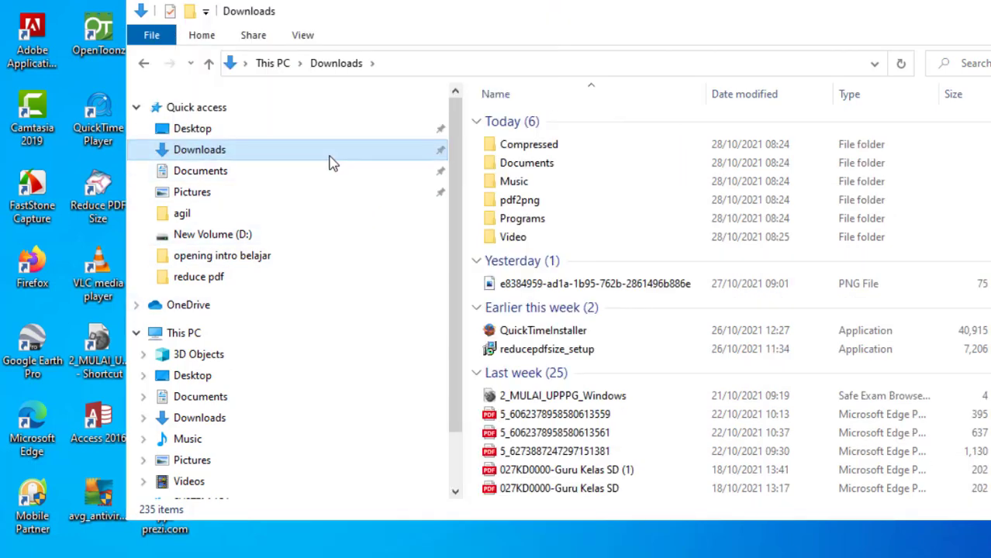
- Check the location and size in the Downloads folder's general properties, and close them
right_click(333, 158)
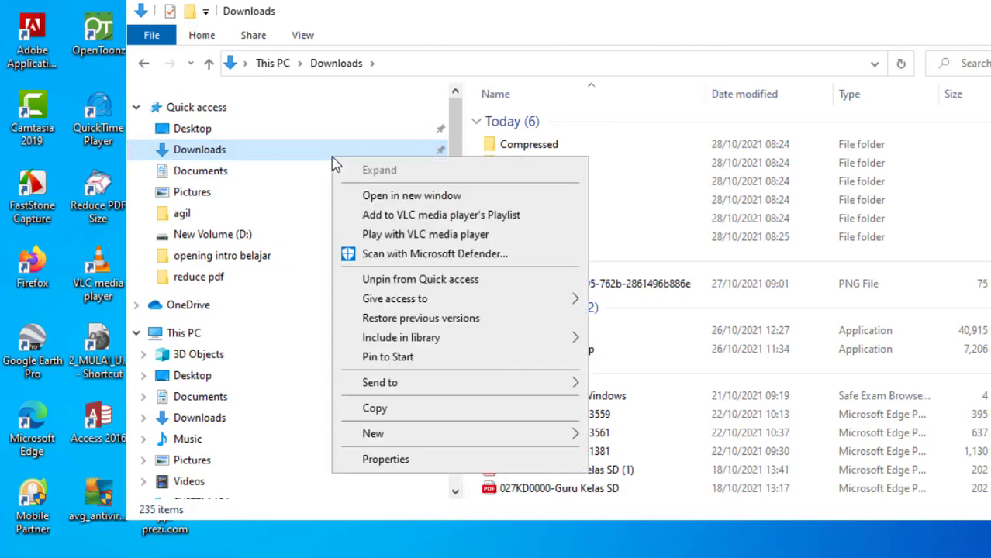
left_click(385, 460)
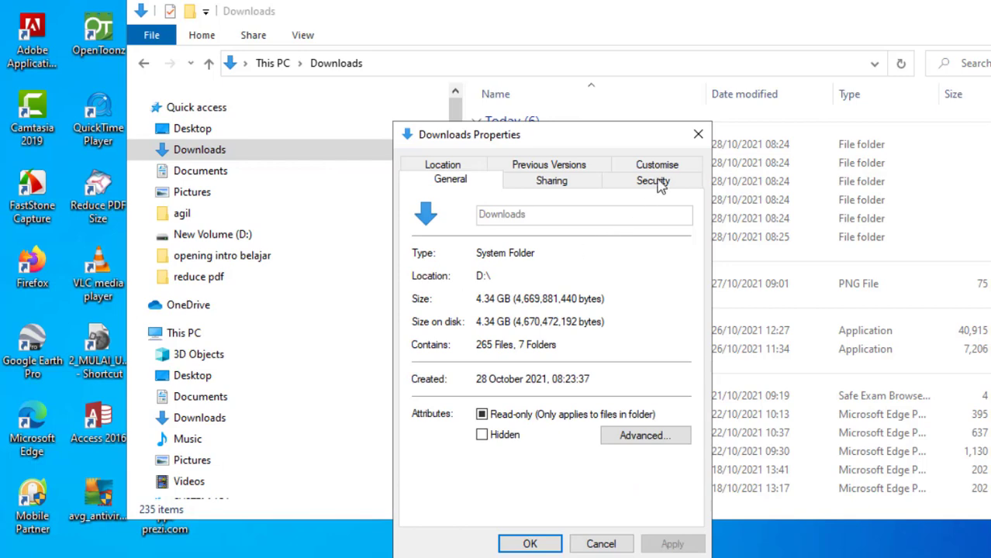
left_click(697, 135)
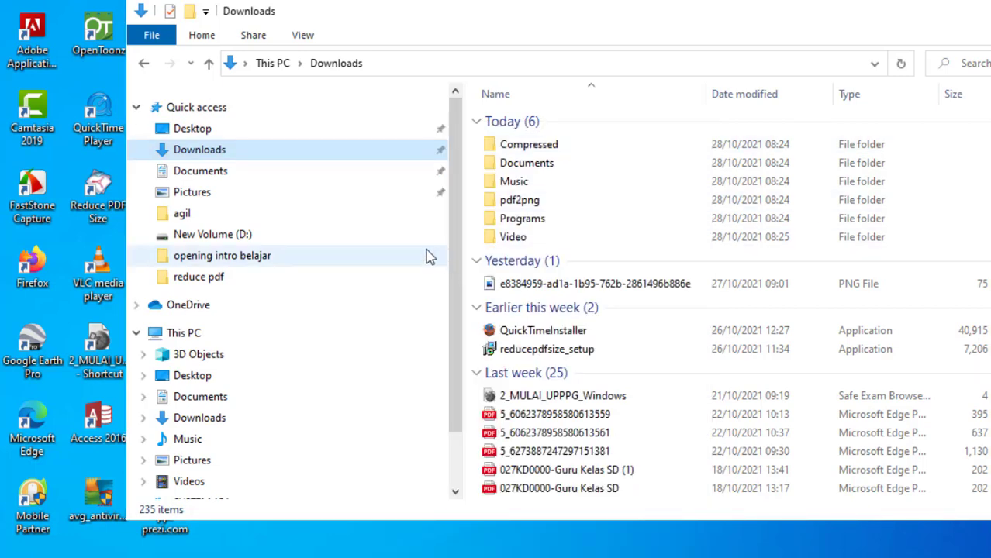
- Open the location settings in the Documents folder's properties
left_click(191, 175)
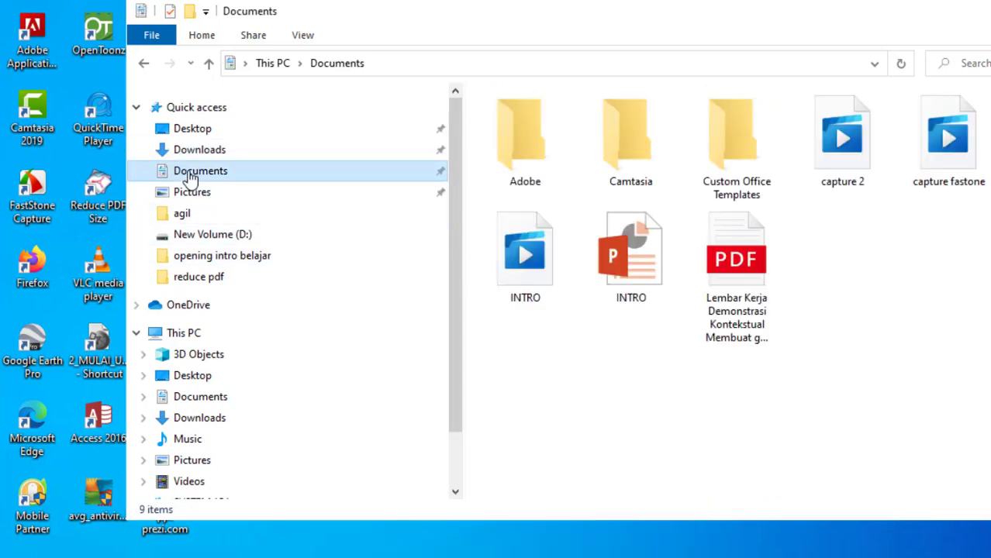
right_click(191, 179)
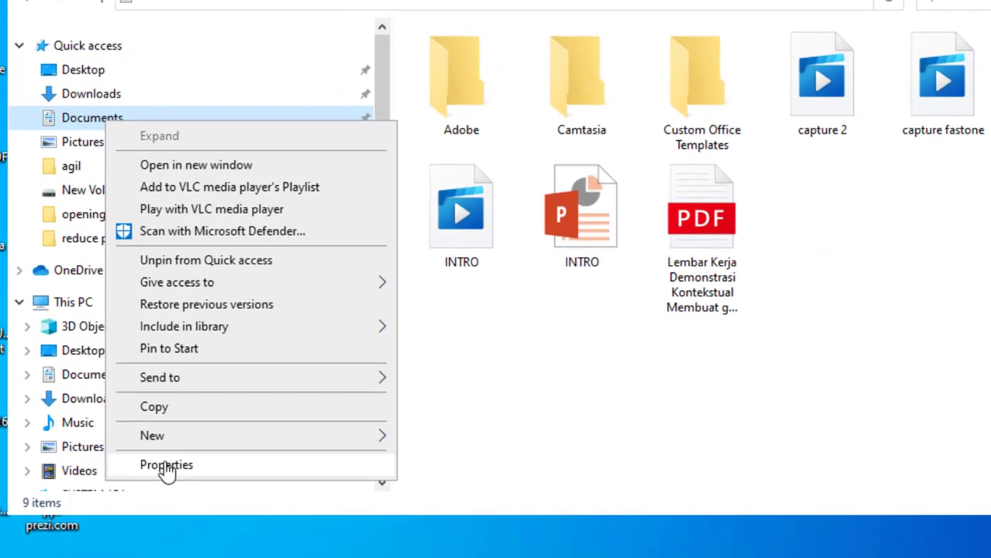
left_click(166, 466)
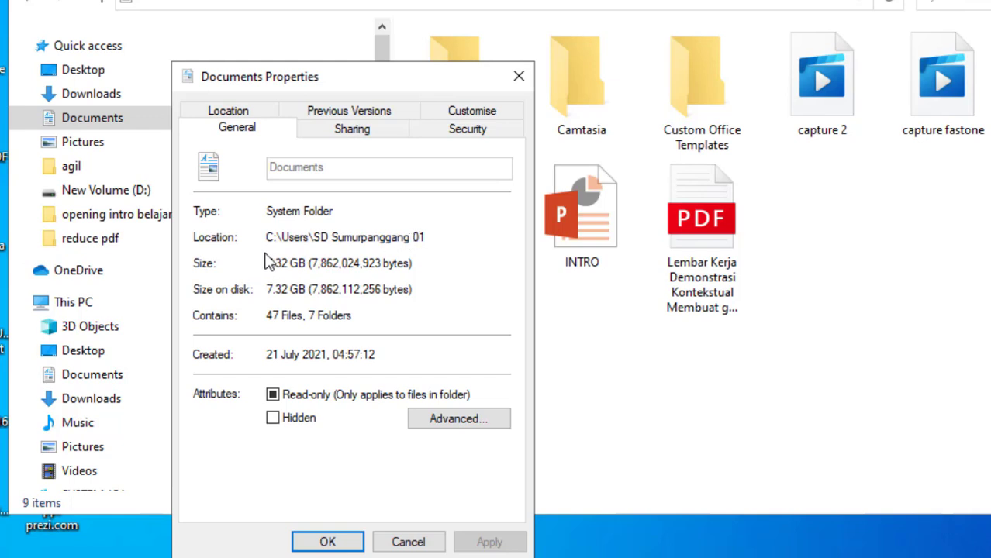
left_click(259, 110)
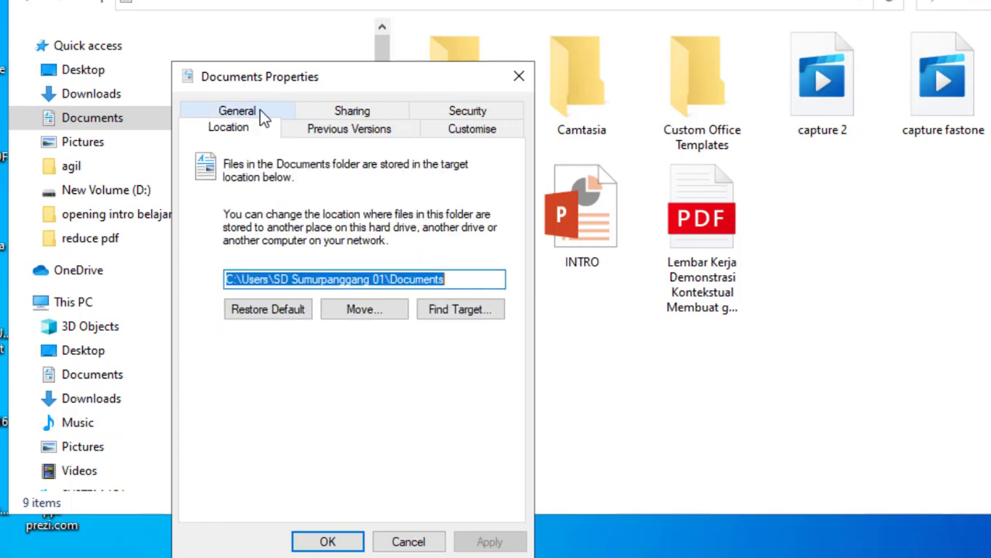
- Start moving the Documents folder and create a destination folder named "pindahan my dokumen" on New Volume (D:)
left_click(355, 310)
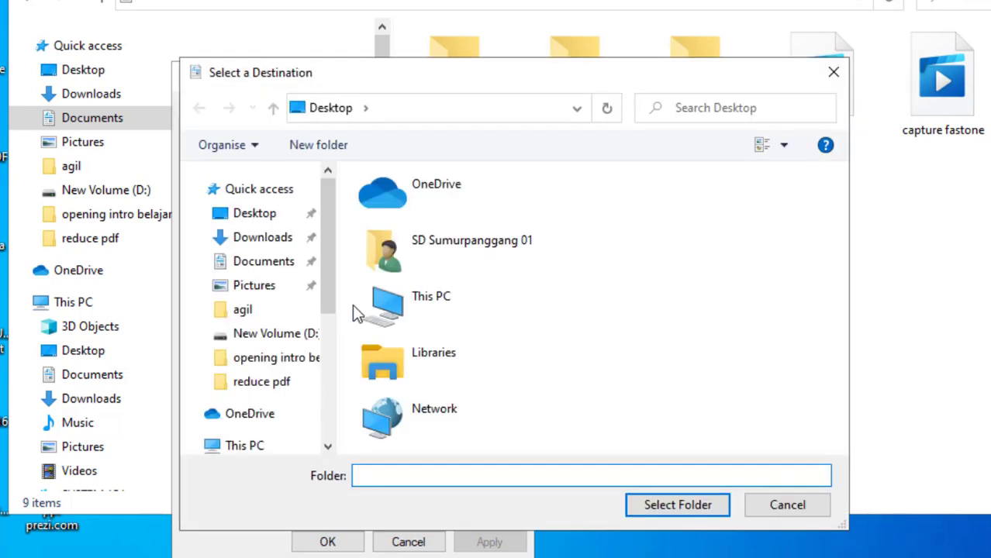
left_click(329, 400)
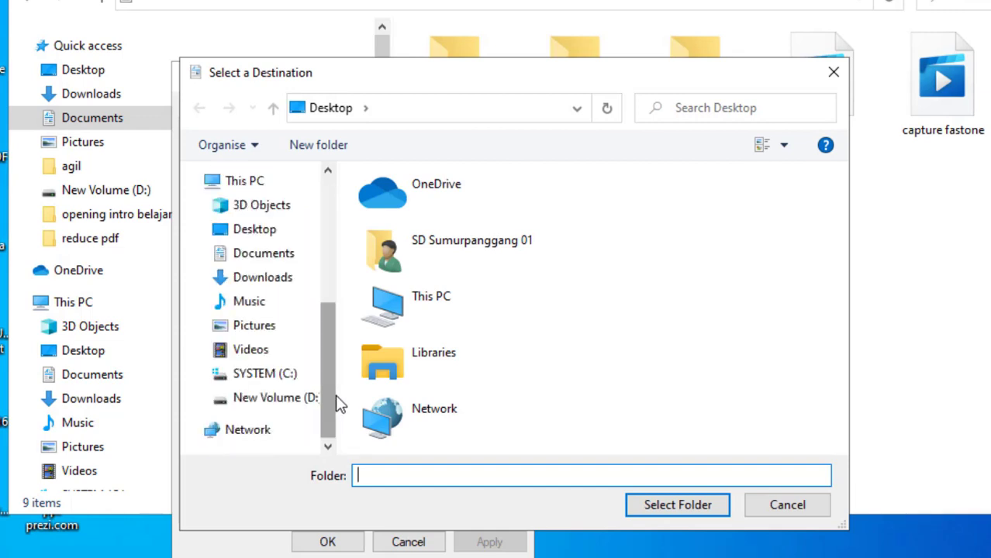
left_click(310, 402)
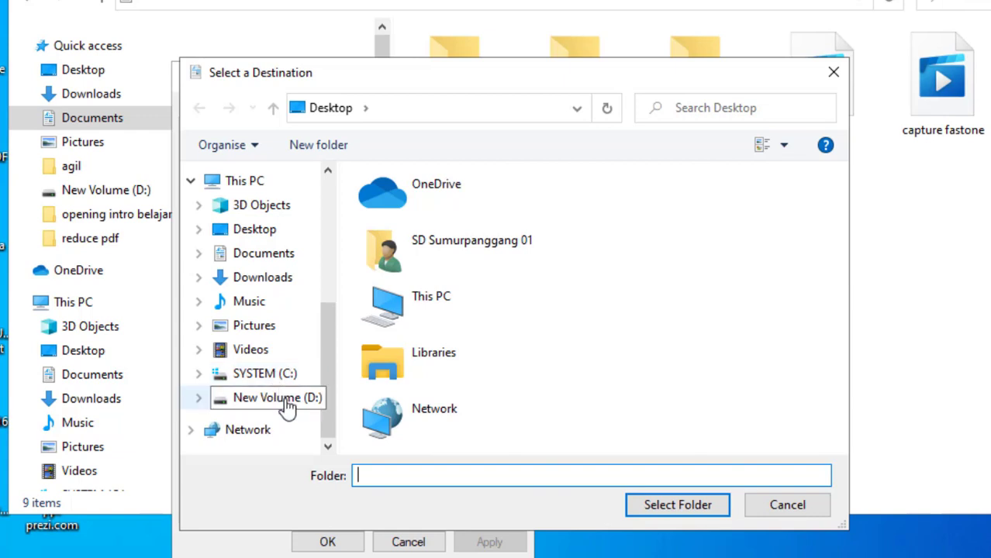
left_click(287, 408)
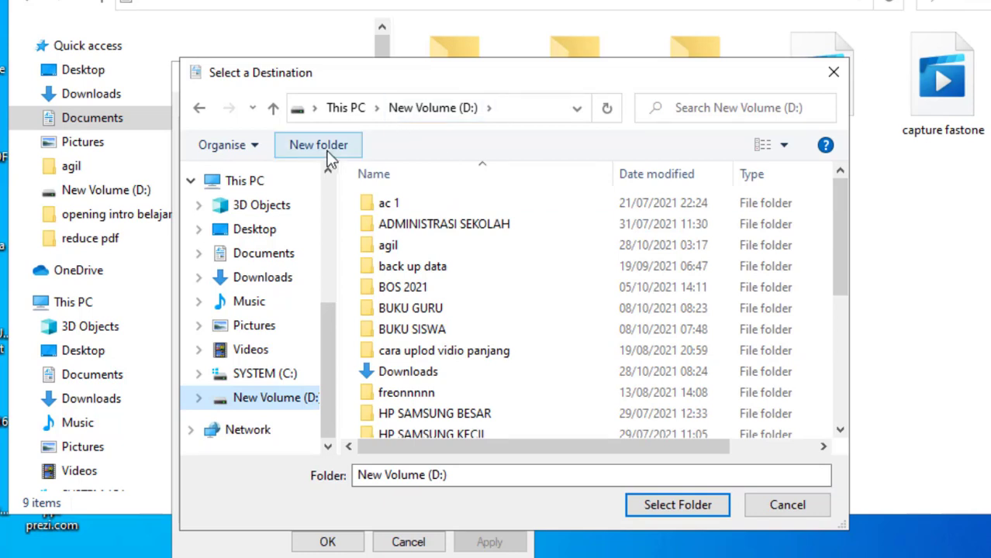
left_click(326, 153)
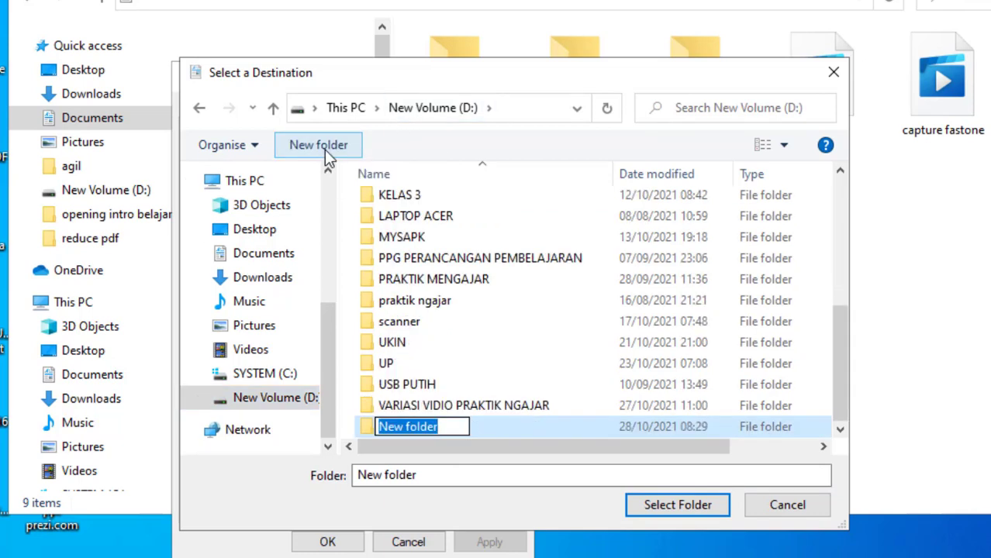
type("pindahan my dokumen")
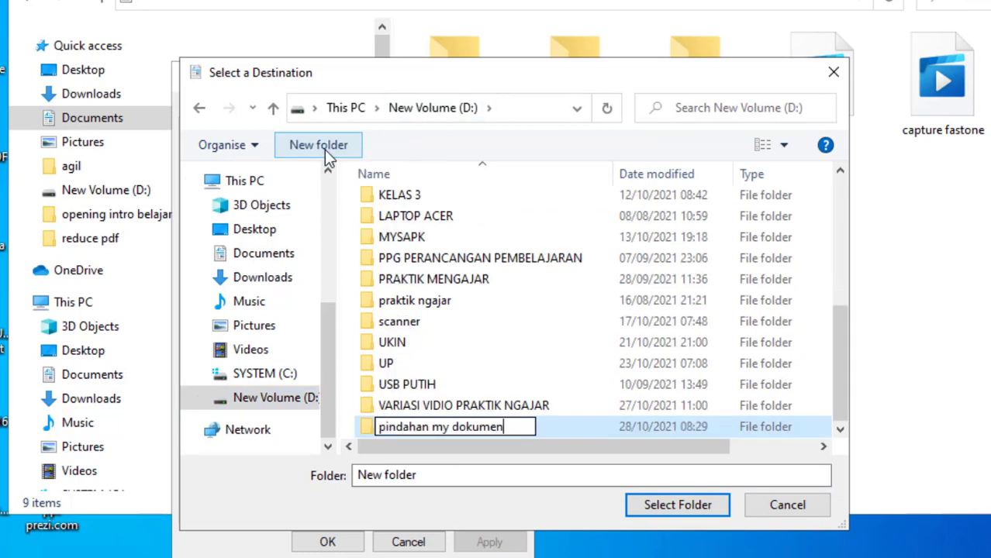
key("Return")
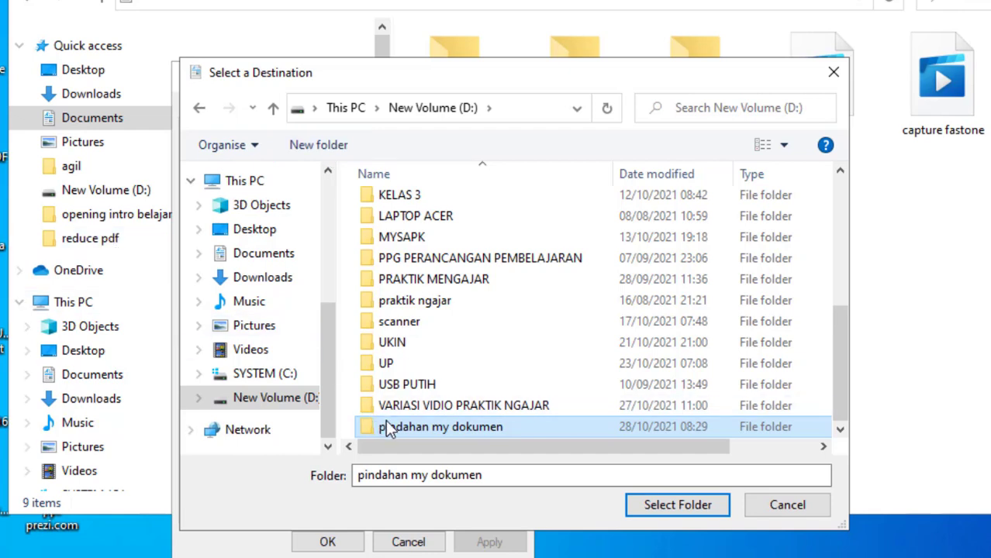
- Set D:\pindahan my dokumen as the new Documents location and move all files from the old location there
double_click(389, 427)
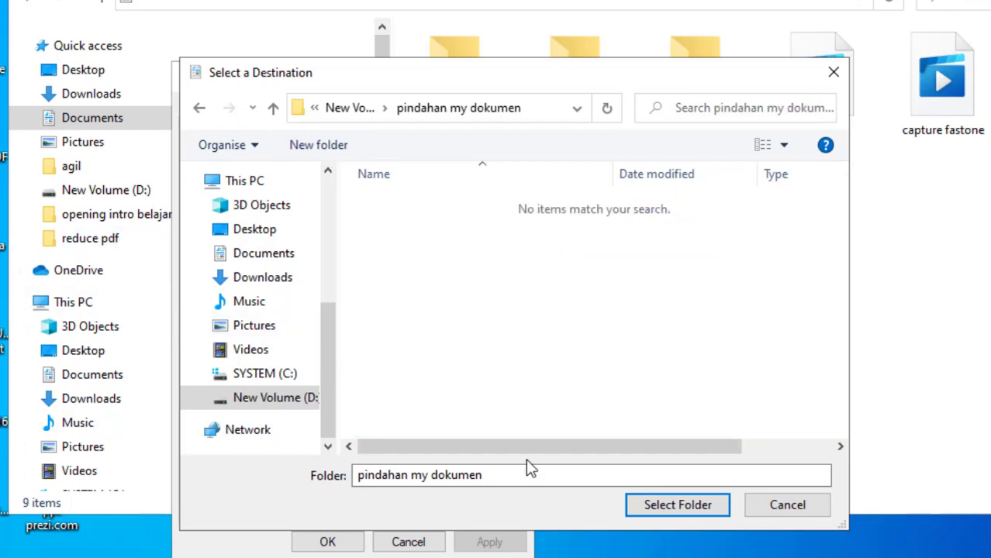
left_click(669, 505)
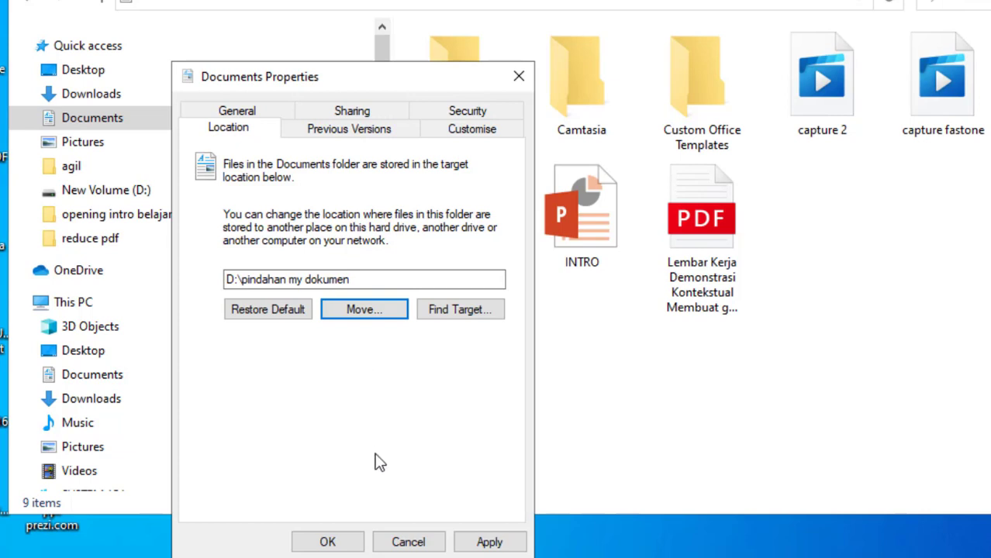
left_click(327, 542)
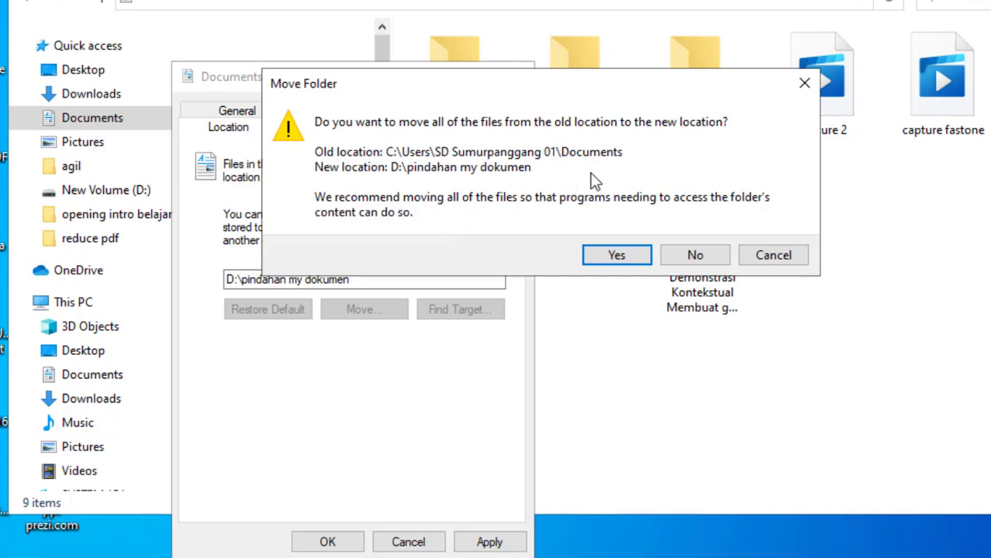
left_click(612, 255)
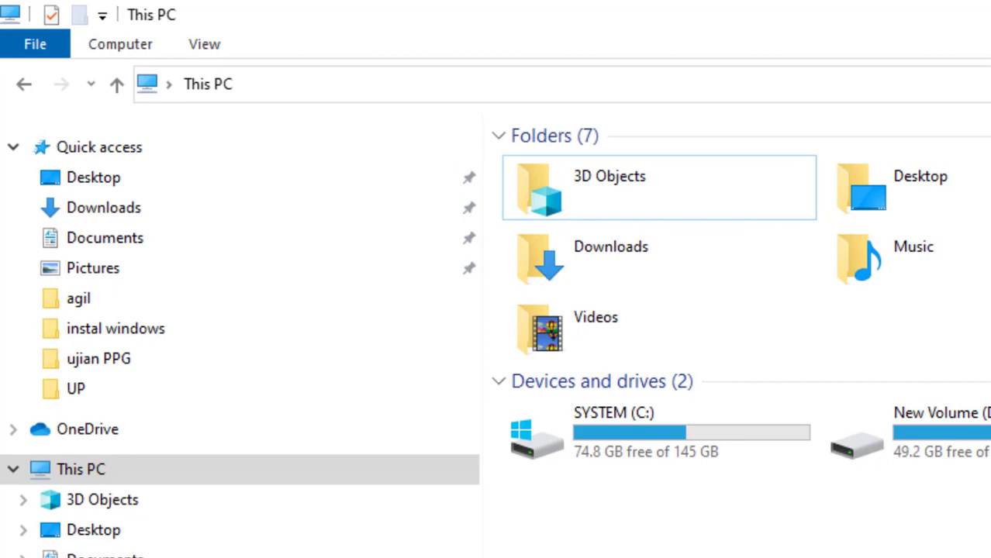
- Permanently delete all items in the Recycle Bin and return to This PC
left_click(168, 86)
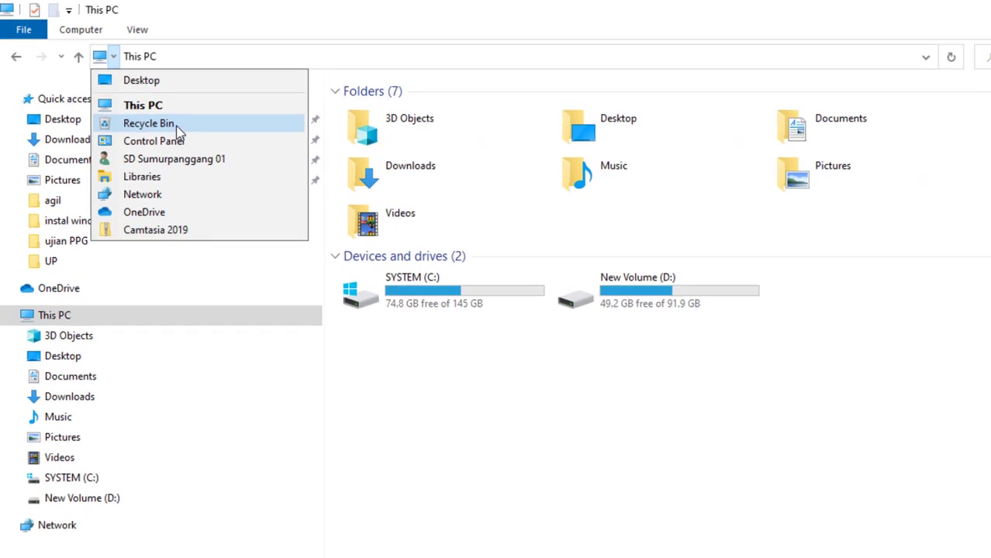
left_click(149, 123)
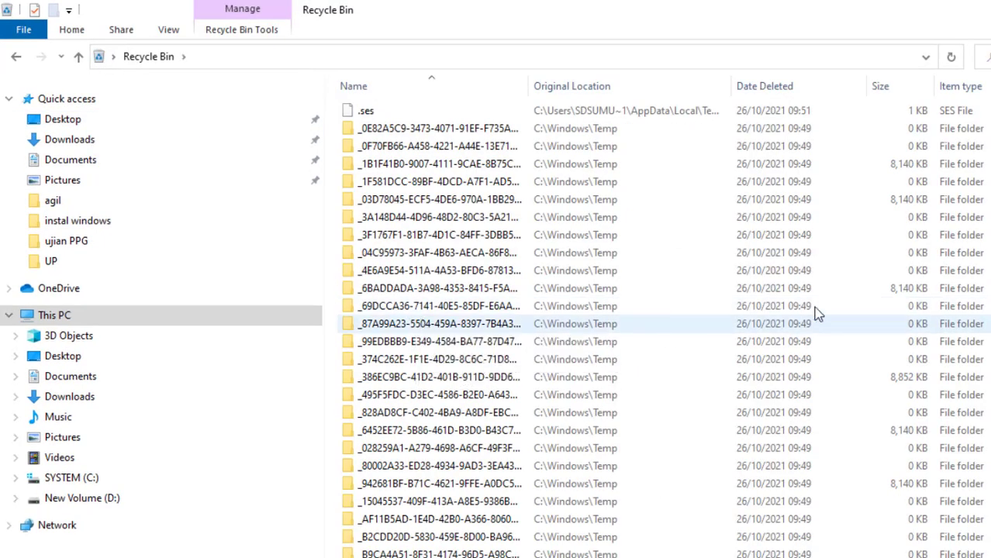
left_click(798, 306)
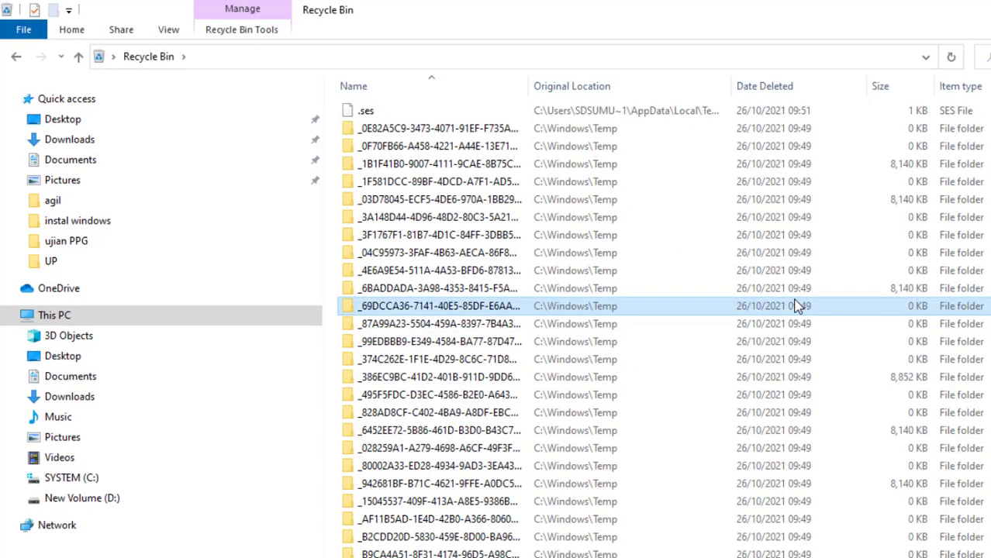
key("ctrl+a")
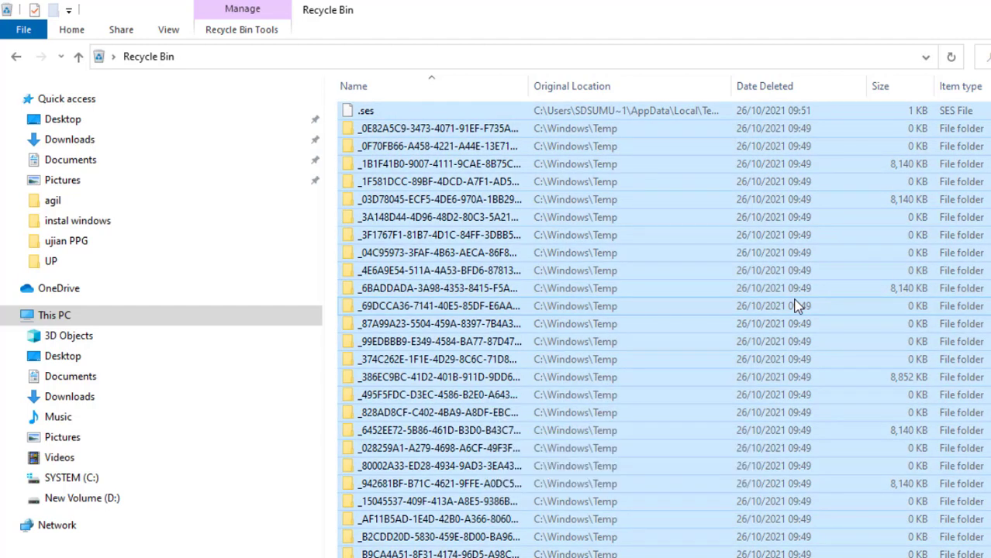
key("Delete")
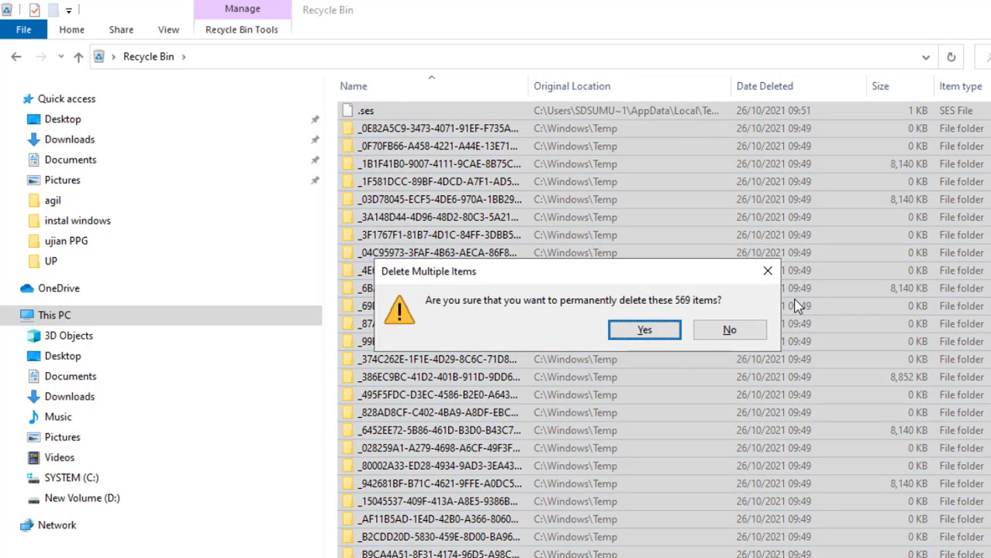
left_click(644, 331)
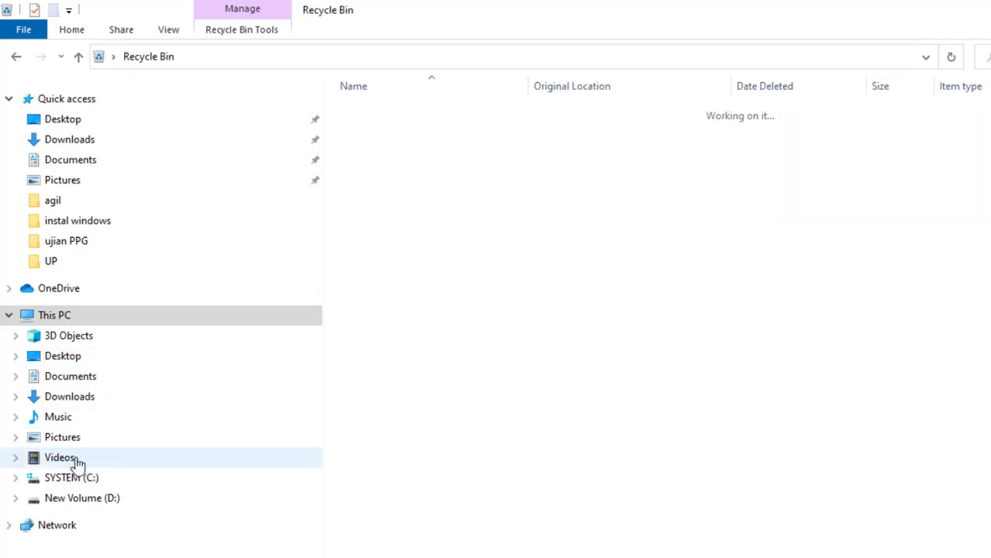
left_click(57, 316)
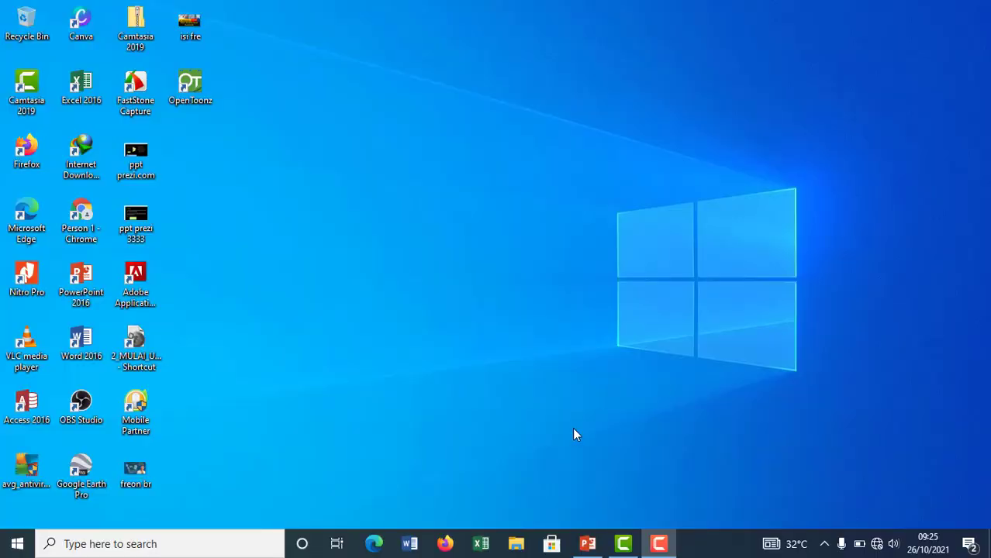
- Open the Control Panel from File Explorer and show the list of programs that can be uninstalled
left_click(514, 544)
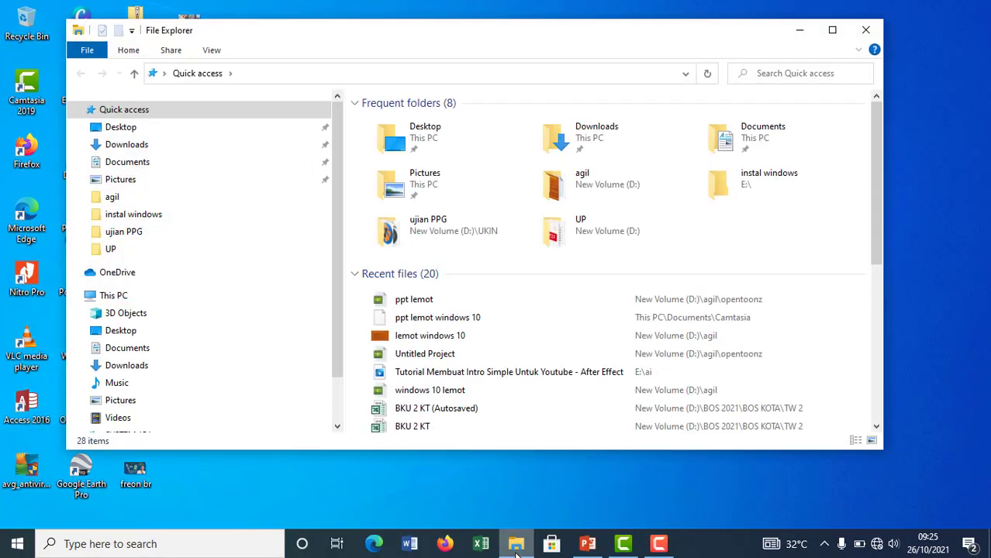
left_click(164, 72)
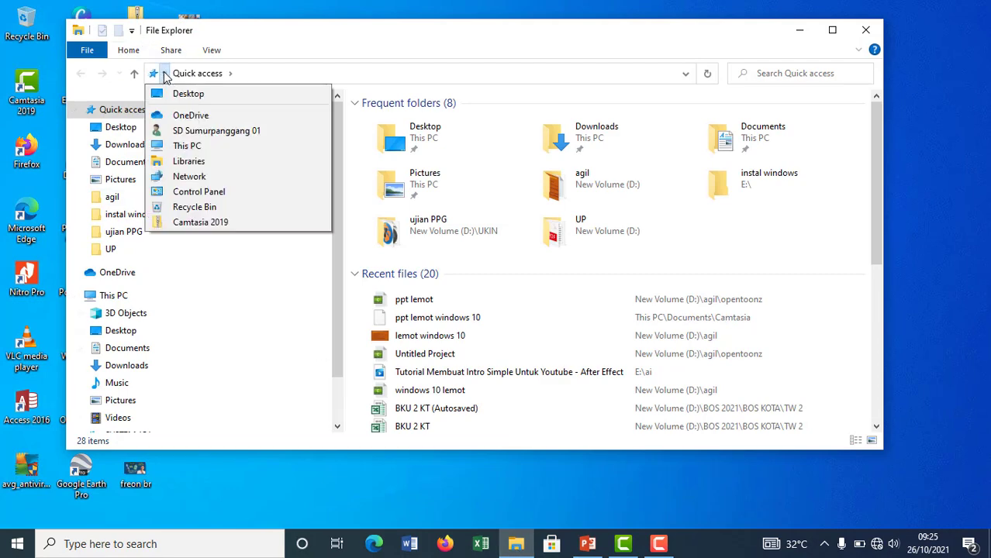
left_click(203, 194)
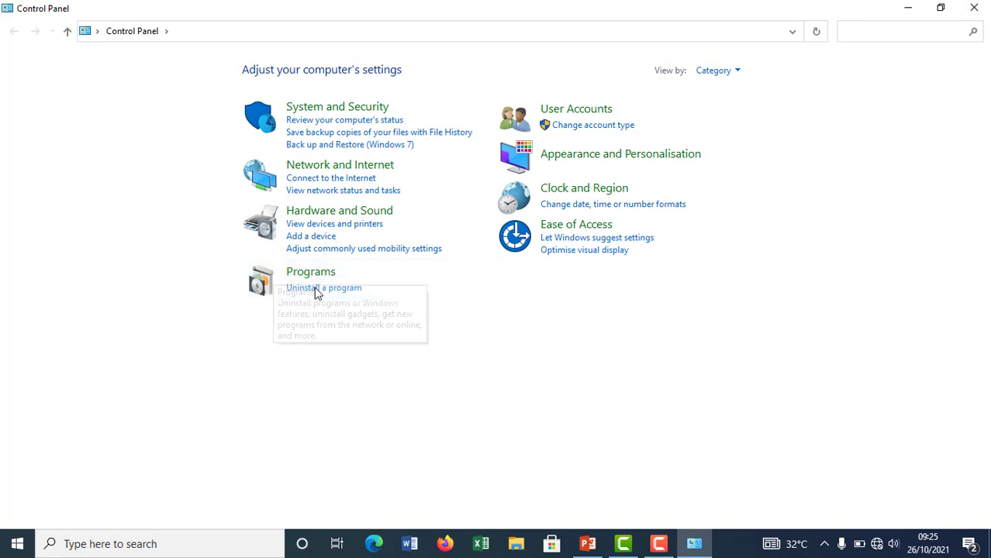
left_click(315, 288)
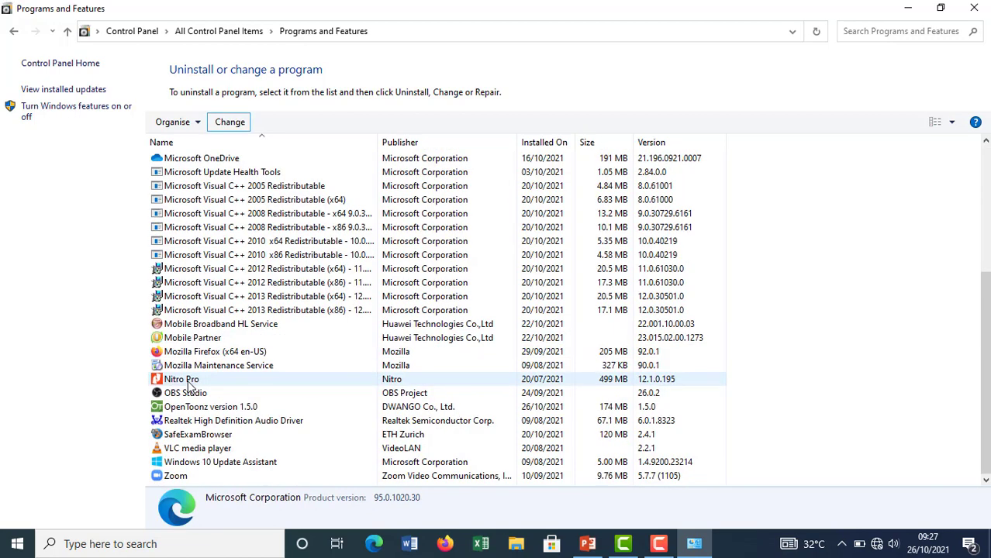
- Uninstall Nitro Pro, accepting the required reboot, and close the list of installed programs
left_click(188, 385)
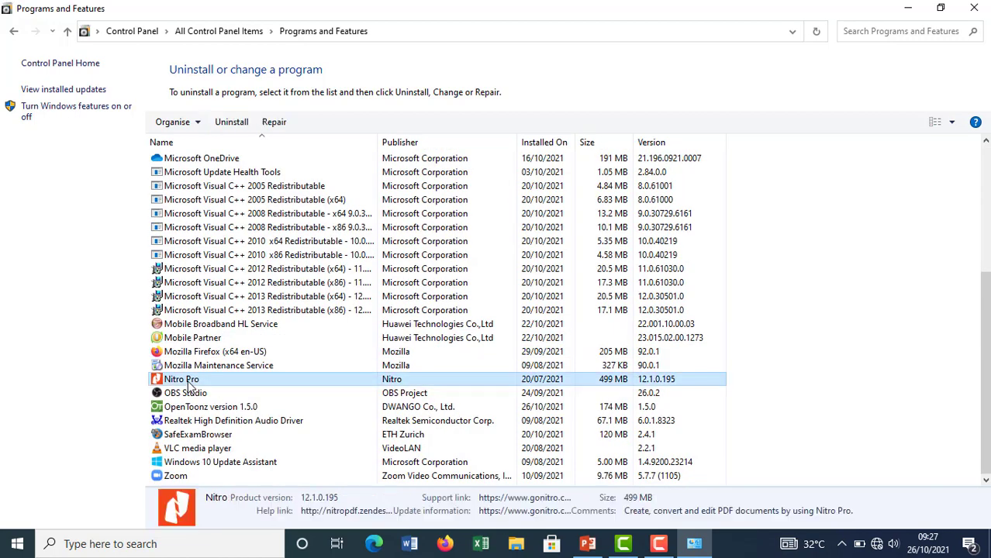
left_click(223, 128)
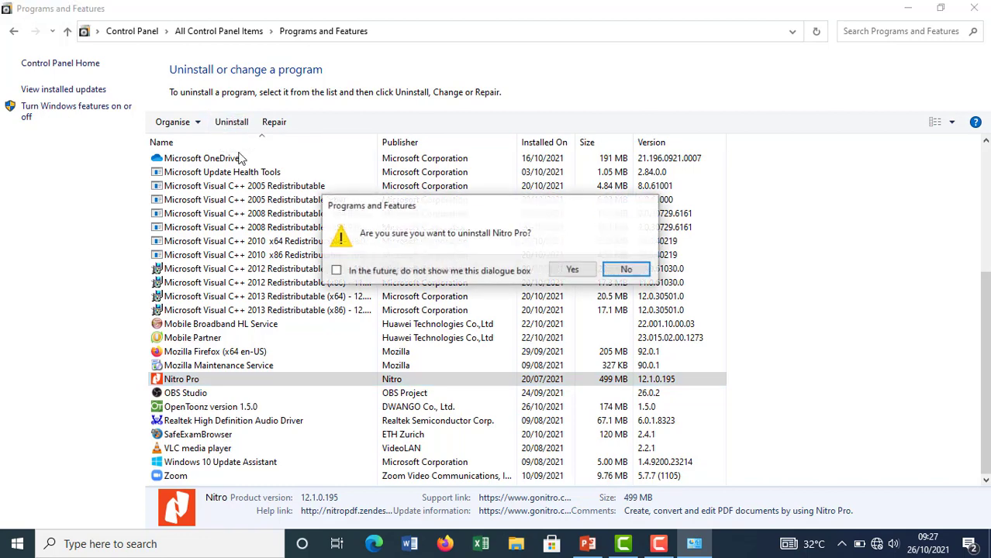
left_click(572, 270)
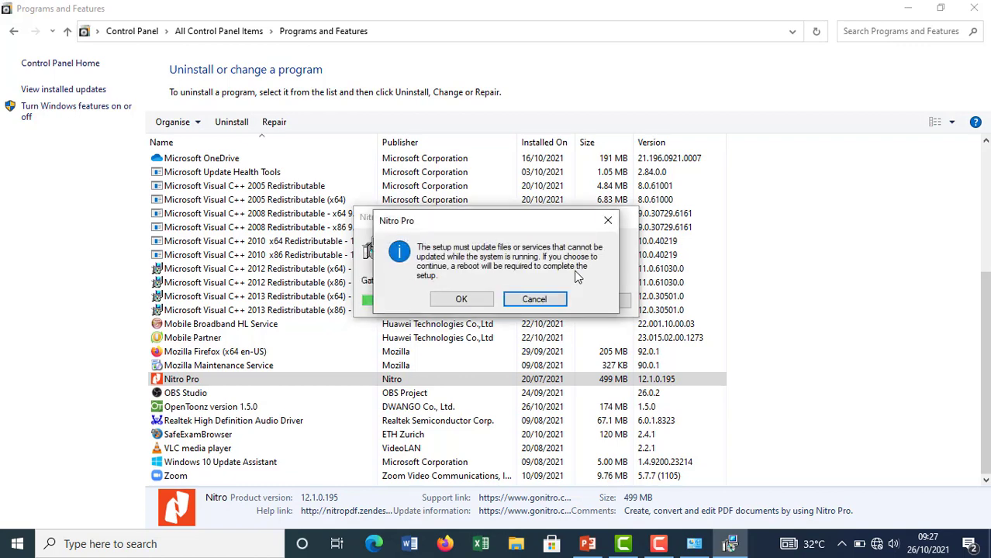
left_click(462, 300)
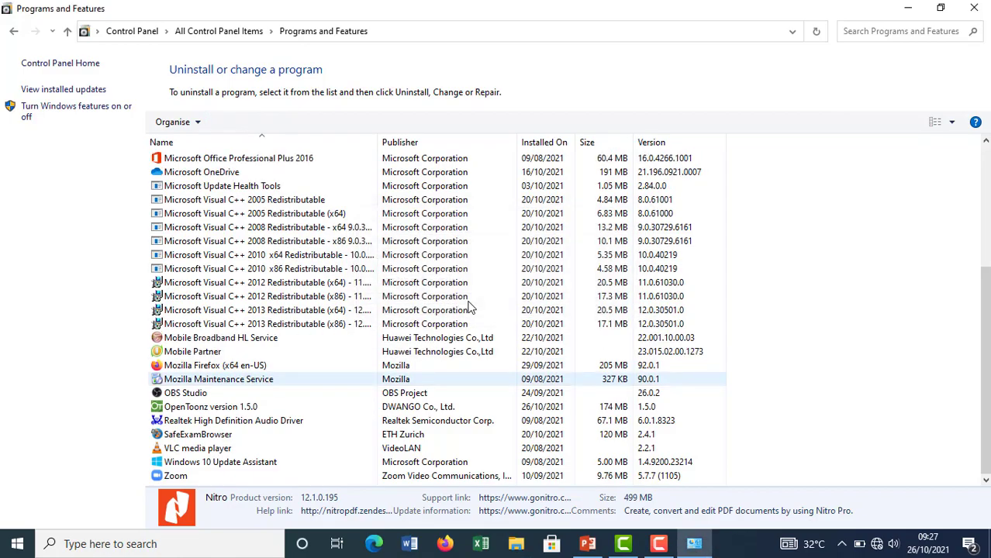
left_click(967, 14)
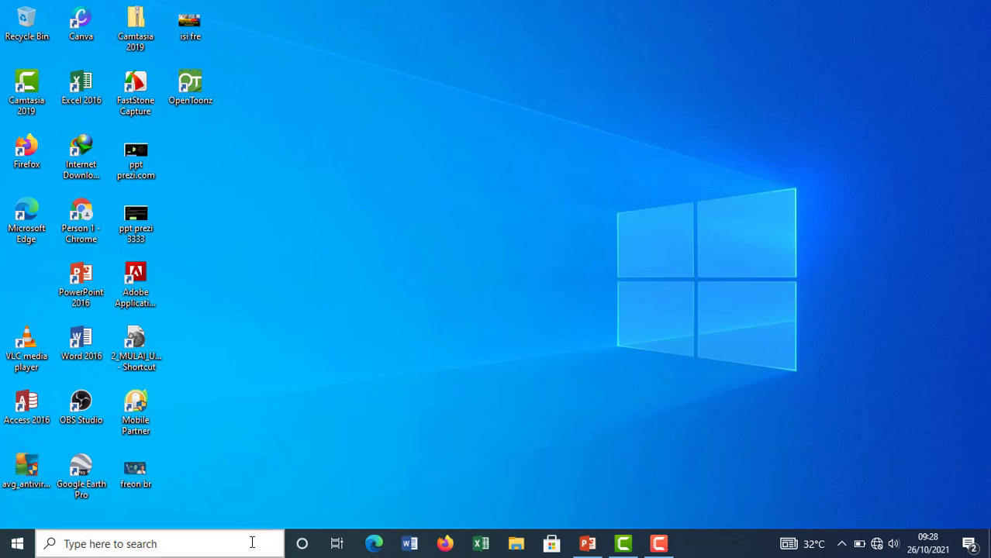
- Reopen the Control Panel from File Explorer and display its items as small icons
left_click(516, 544)
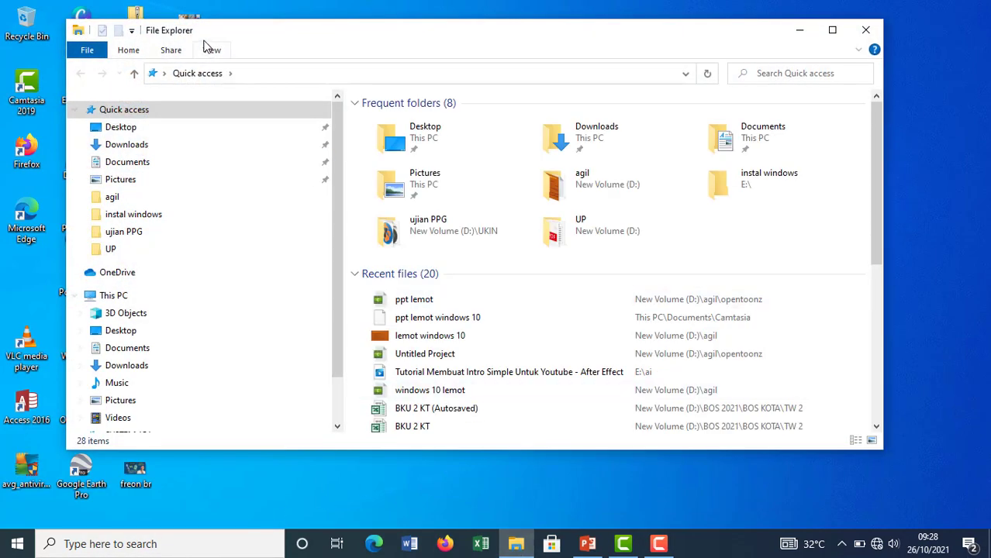
left_click(163, 74)
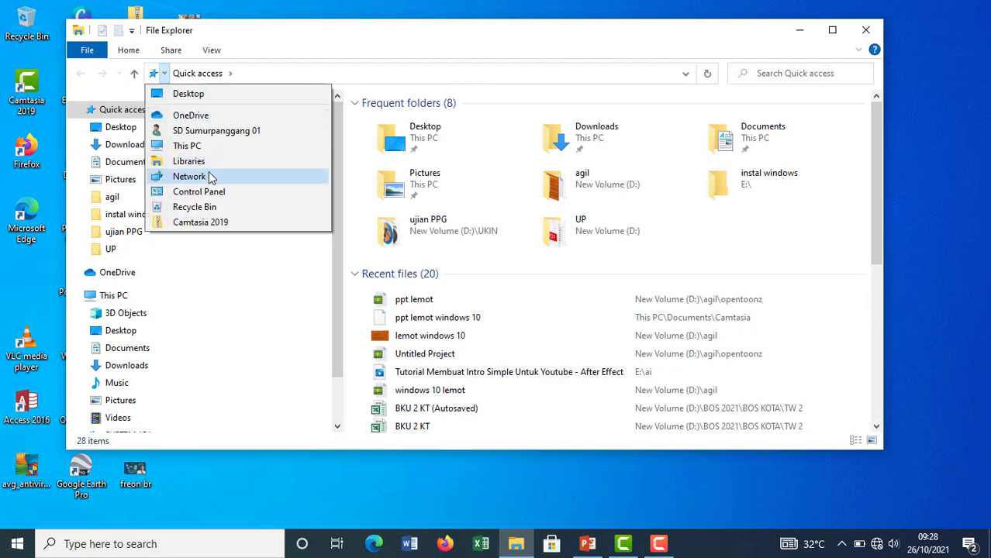
left_click(217, 194)
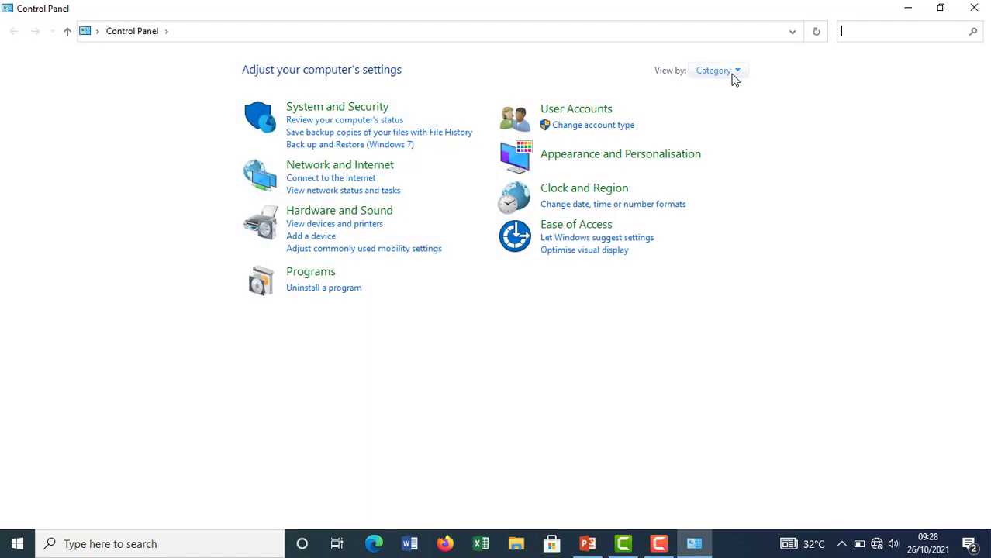
left_click(728, 73)
left_click(745, 126)
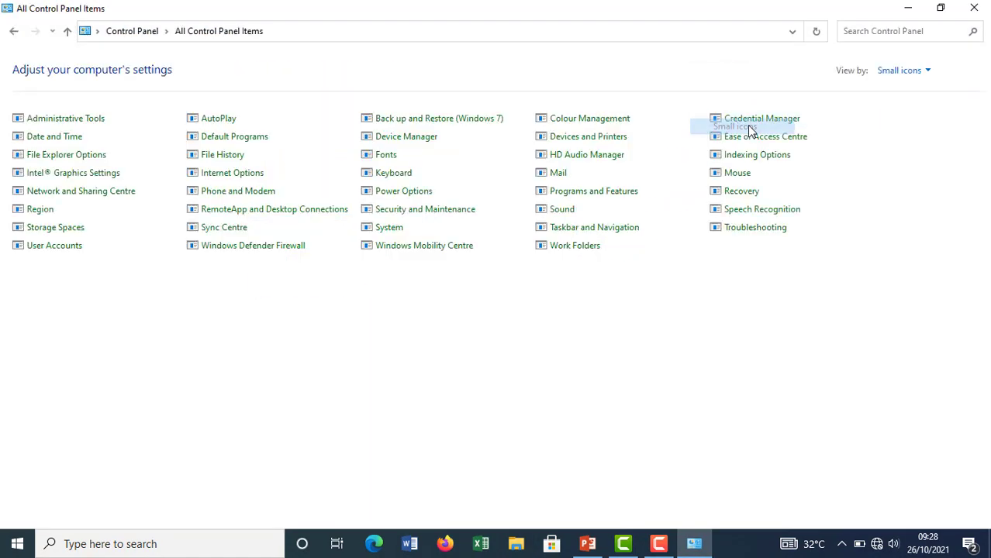
- Open the virtual memory settings from the system's advanced performance options
left_click(393, 230)
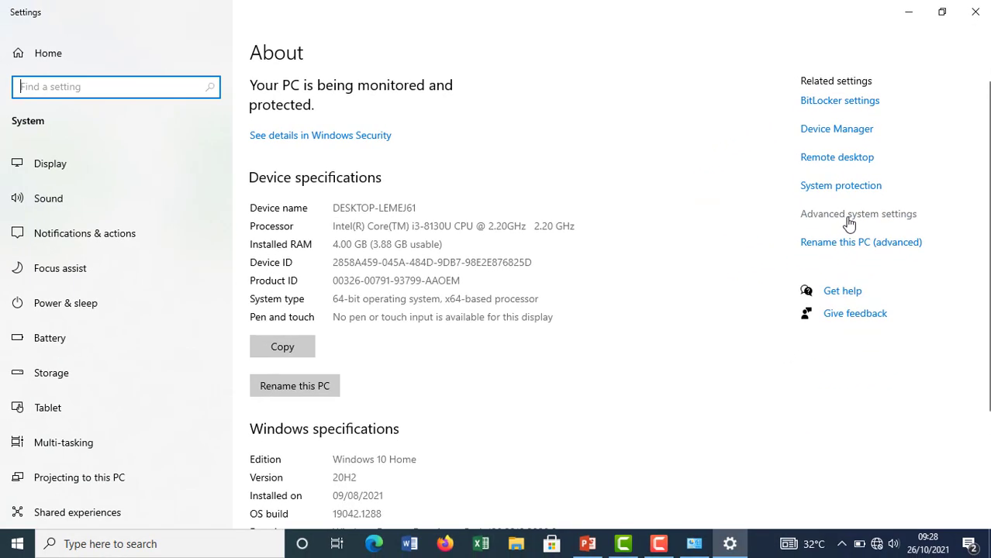
left_click(849, 220)
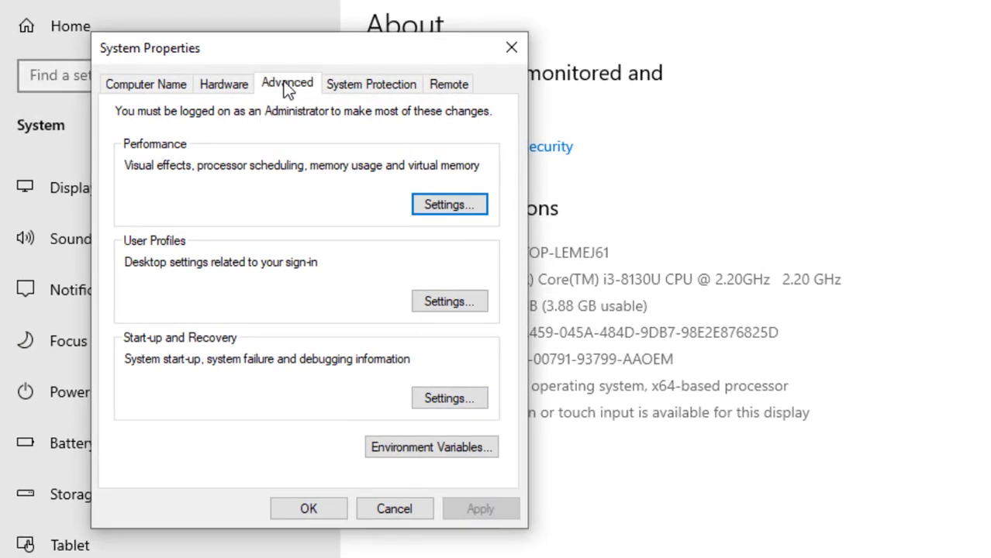
left_click(466, 206)
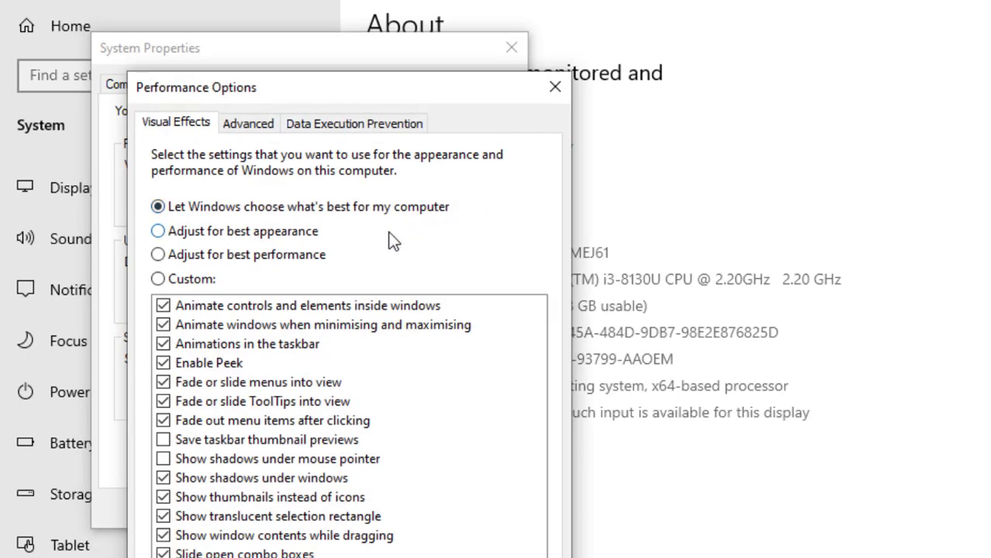
left_click(249, 124)
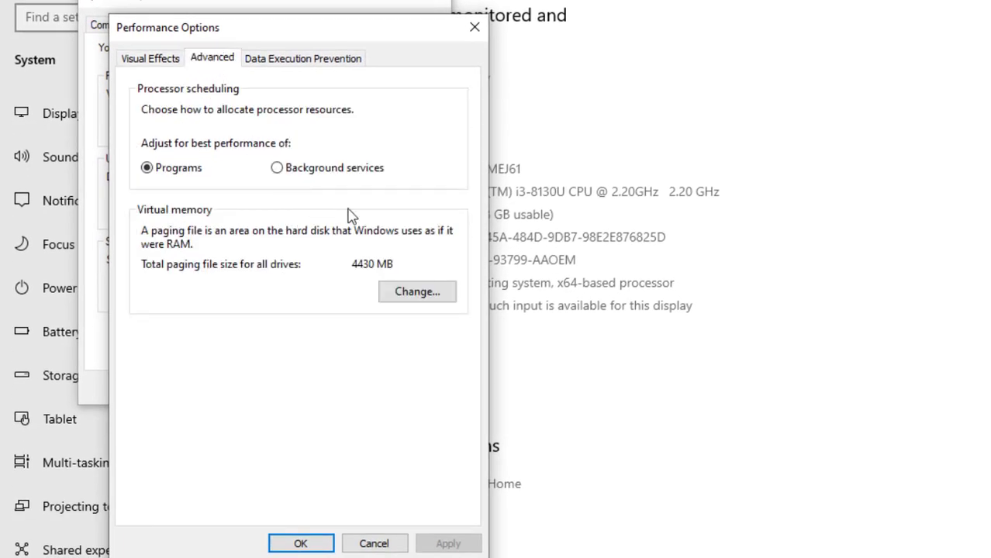
left_click(413, 300)
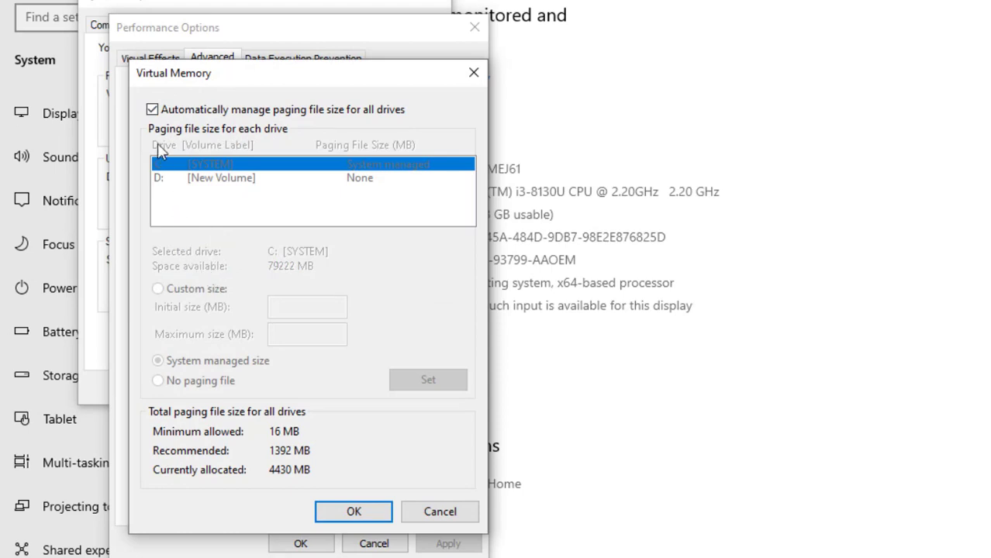
- Turn off automatic paging file management and give drive C: a custom paging file of 2048 MB initial and 50000 MB maximum size
left_click(153, 110)
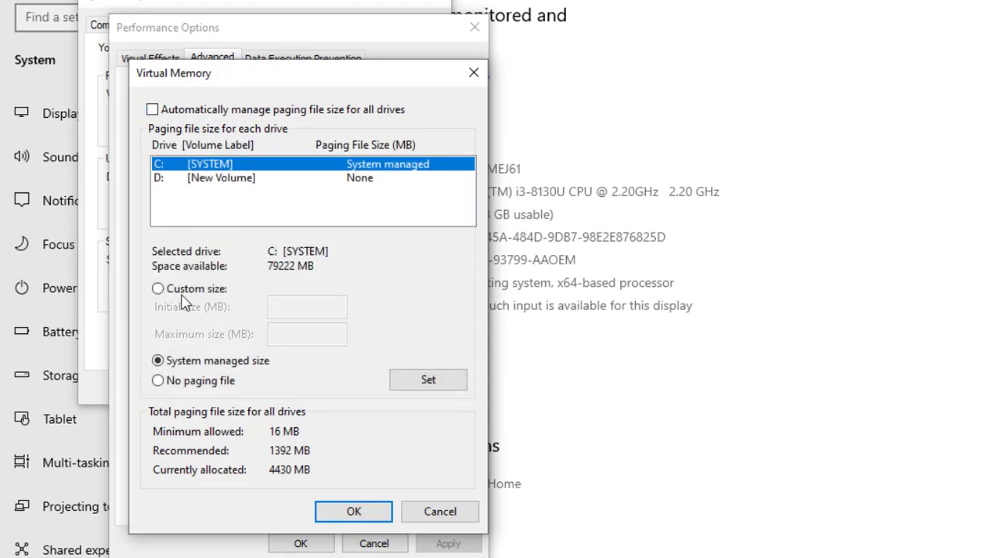
left_click(170, 290)
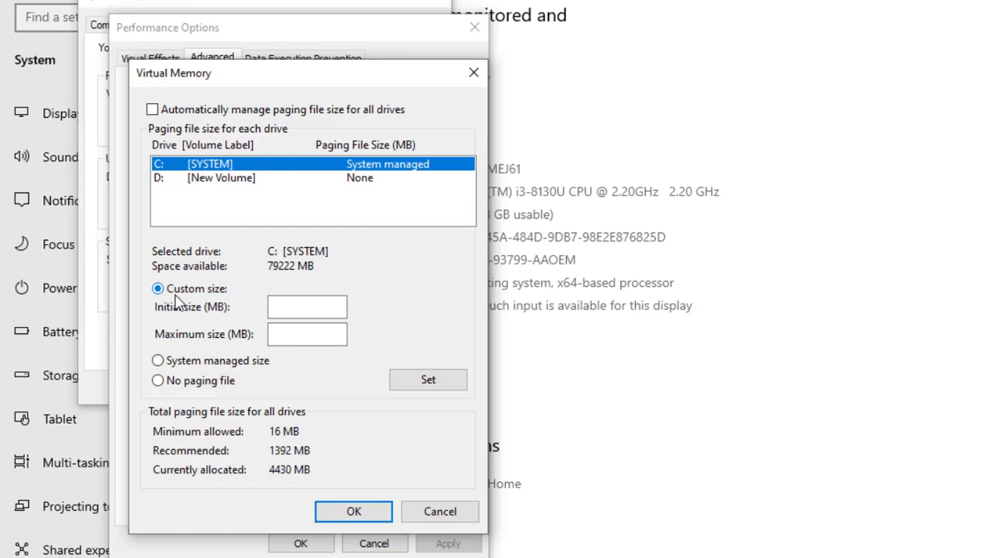
left_click(308, 308)
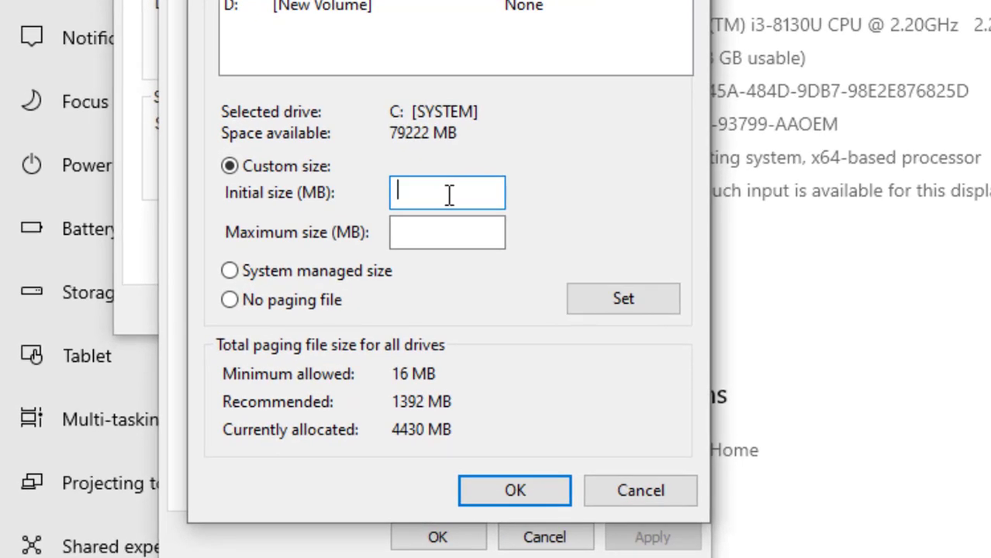
type("20")
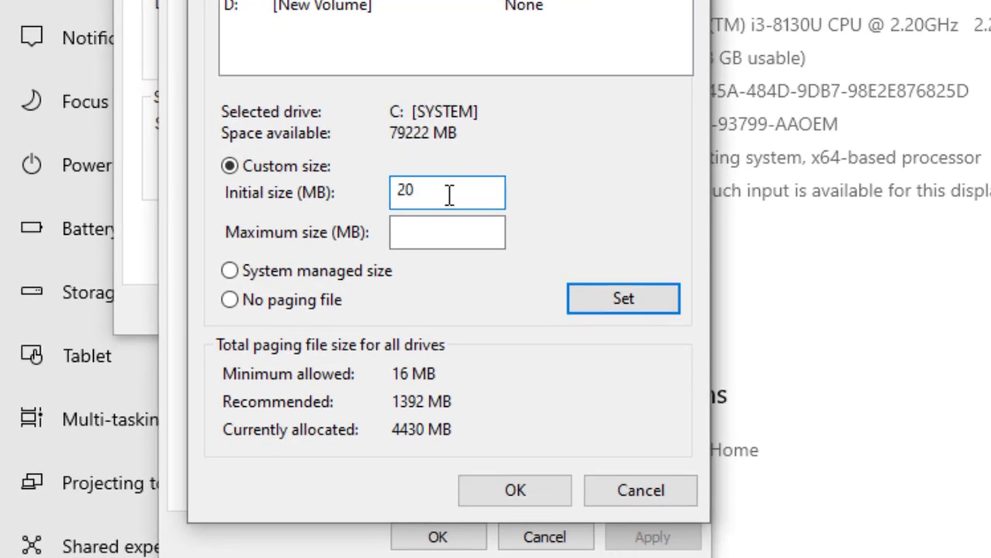
type("48")
left_click(438, 240)
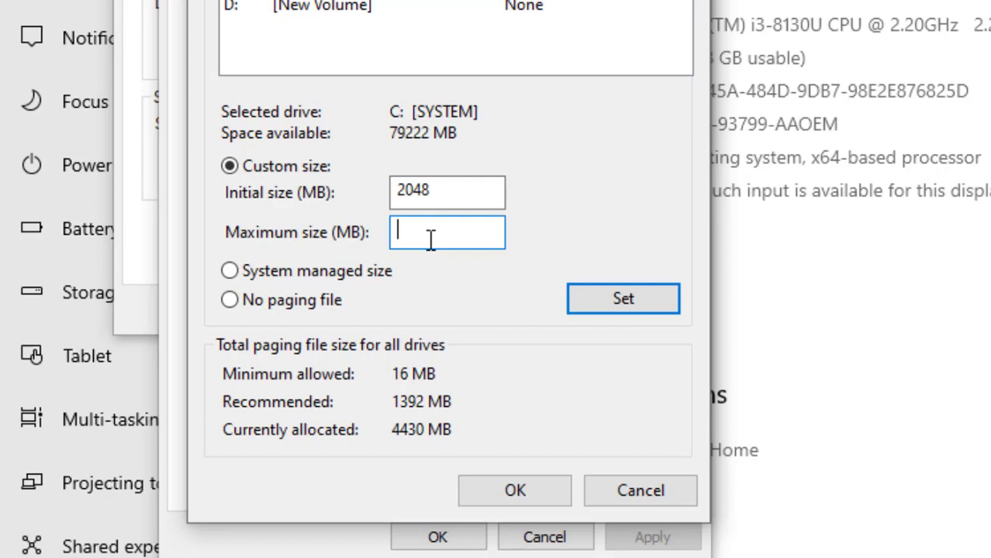
type("50000")
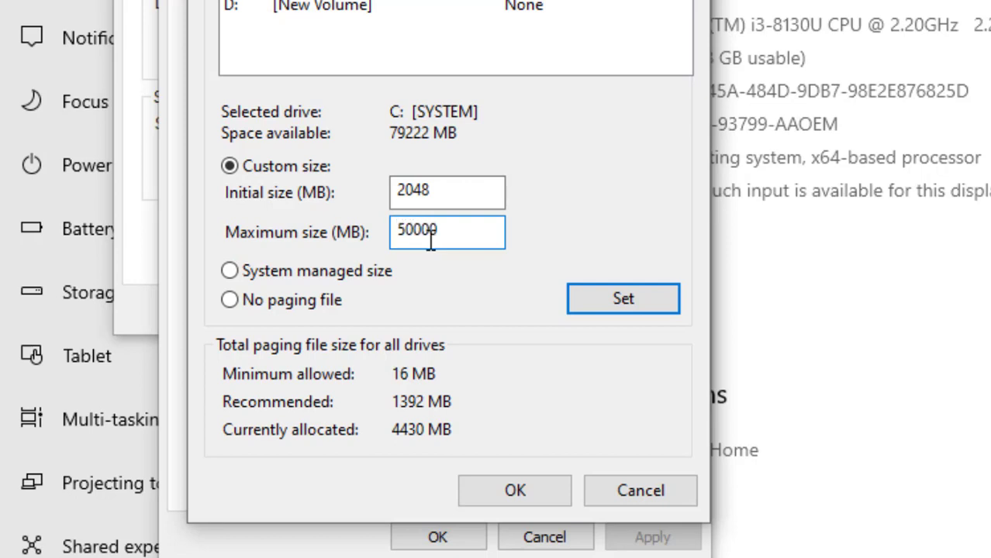
left_click(613, 311)
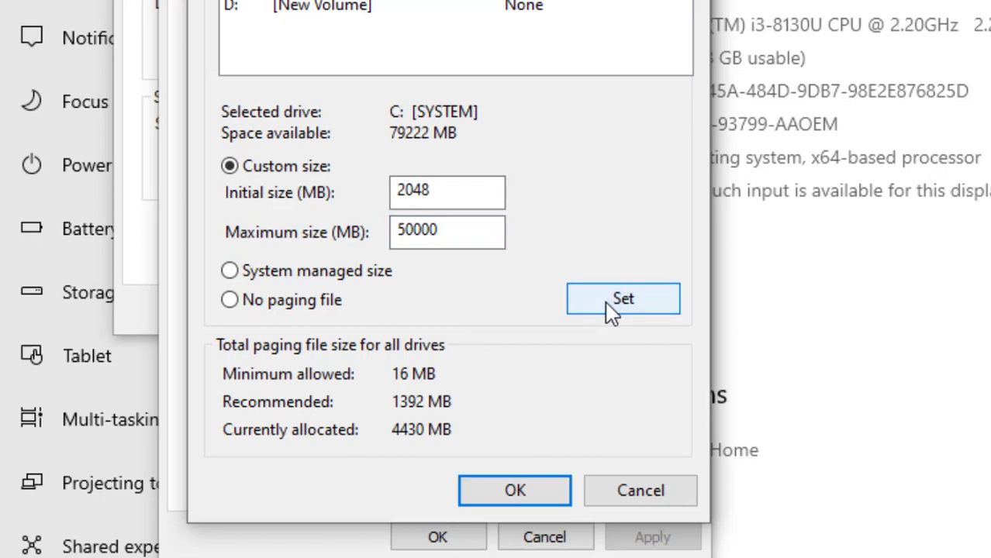
left_click(518, 488)
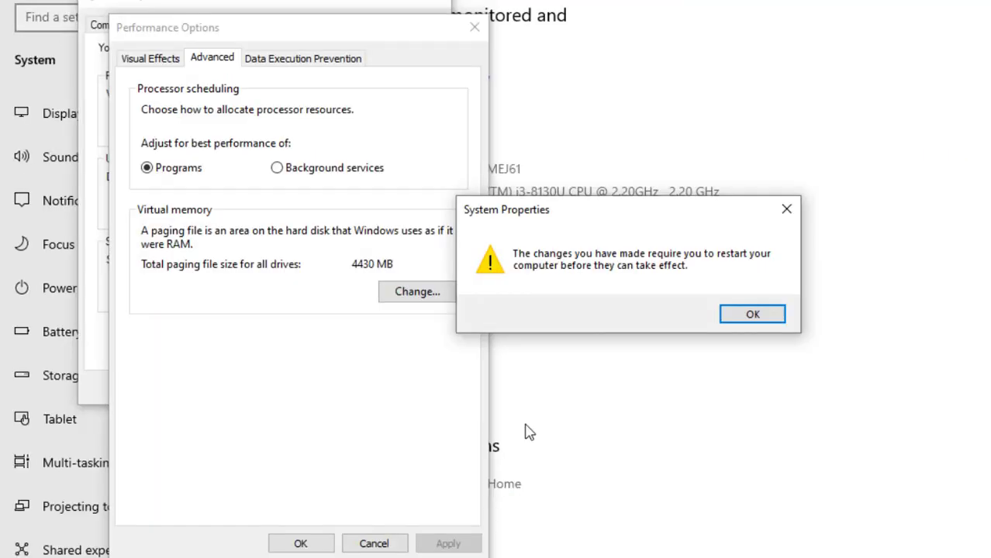
left_click(752, 316)
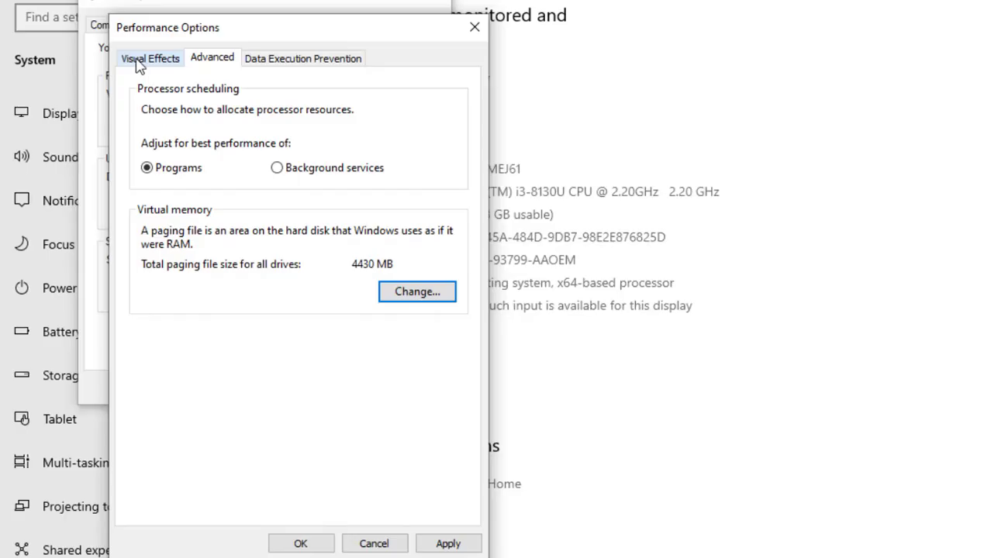
- Adjust visual effects for best performance, keeping only desktop icon label drop shadows, smooth-scroll list boxes and smooth edges of screen fonts
left_click(139, 60)
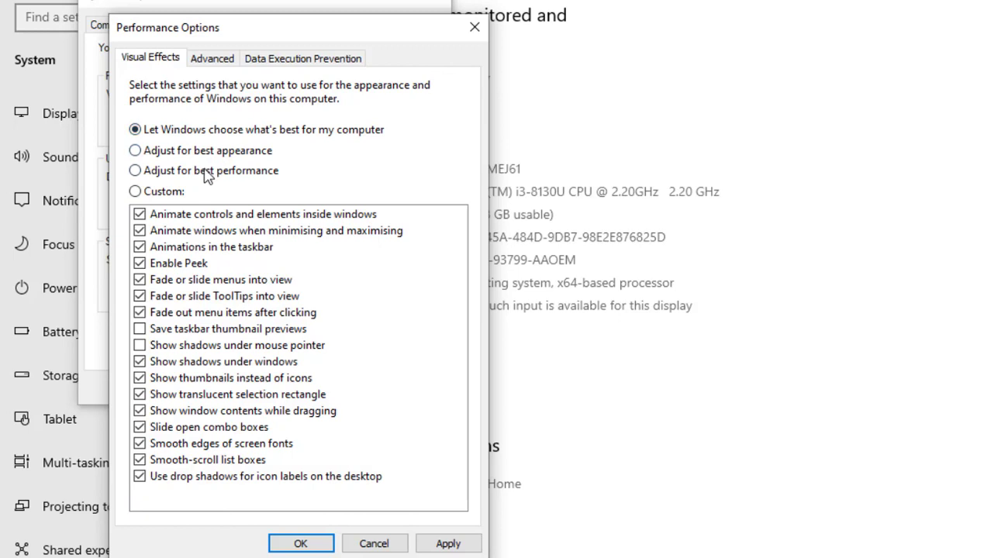
left_click(135, 172)
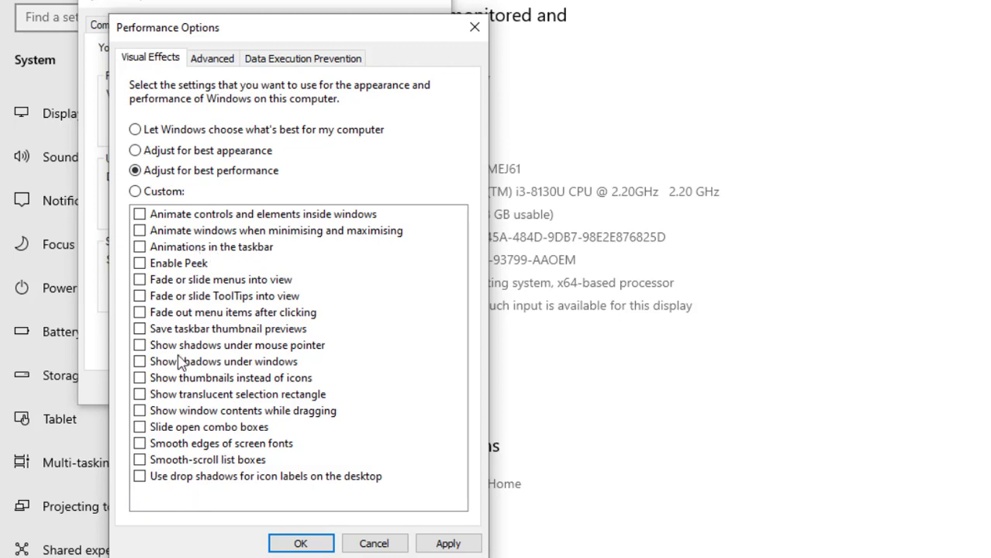
left_click(135, 191)
left_click(140, 476)
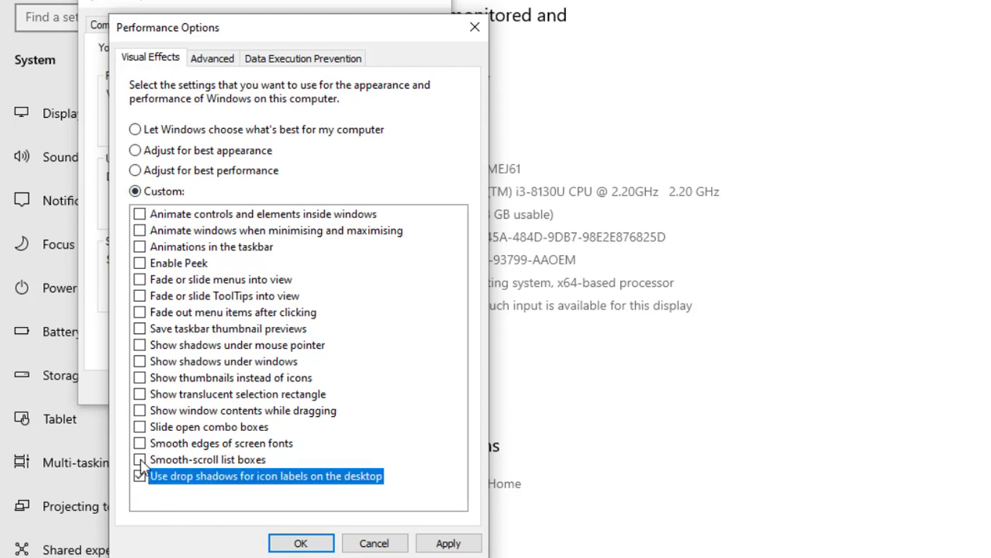
left_click(140, 460)
left_click(140, 443)
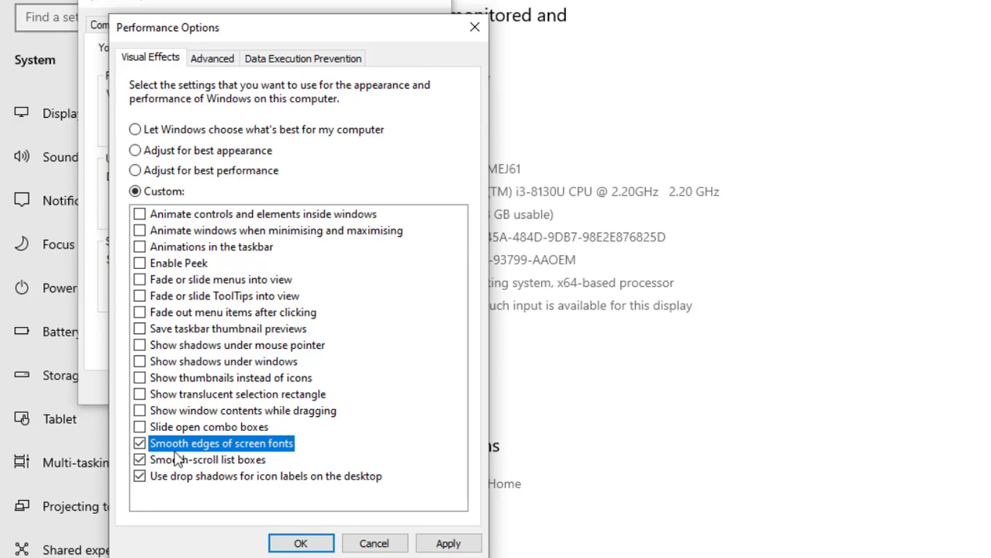
left_click(292, 546)
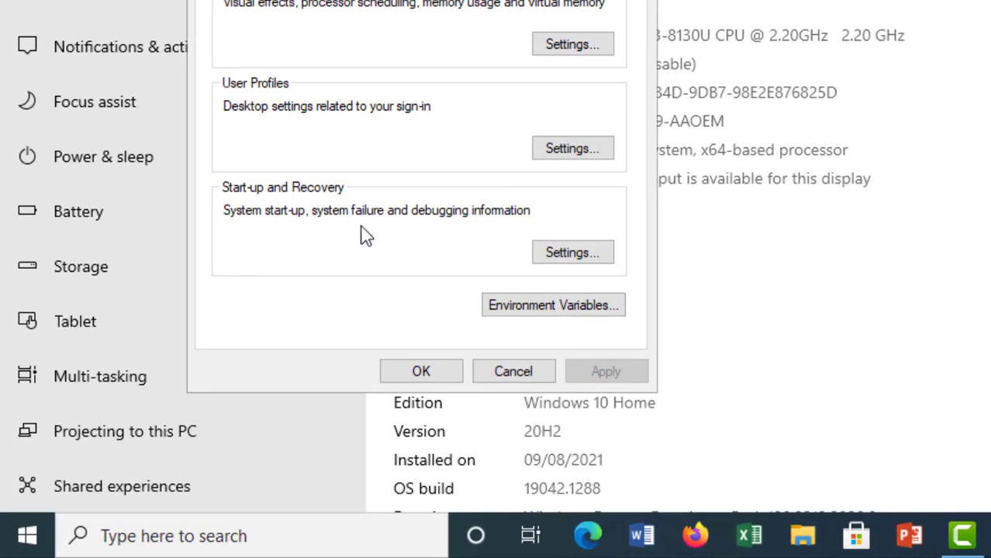
- Set the time to display the list of operating systems at start-up to 5 seconds and close System Properties
left_click(559, 254)
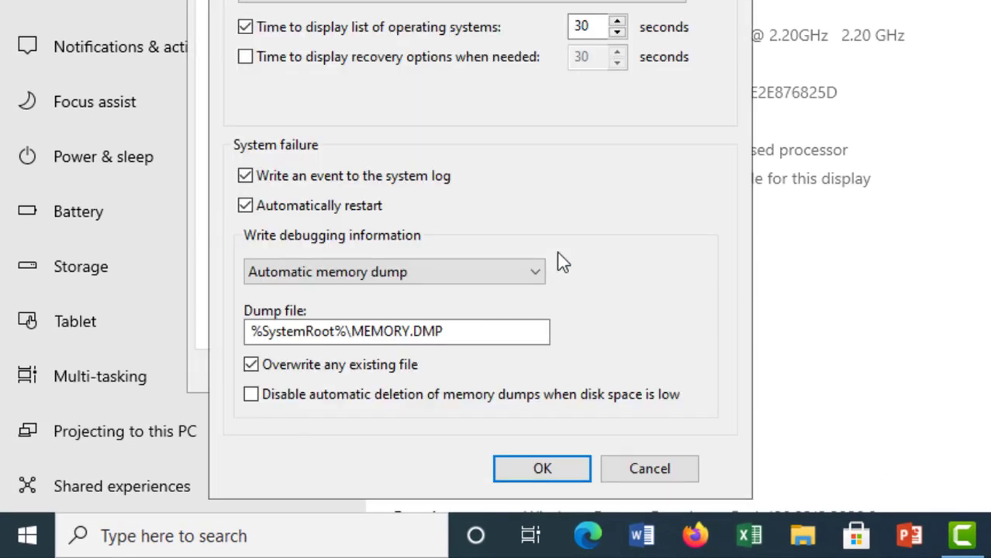
left_click(591, 25)
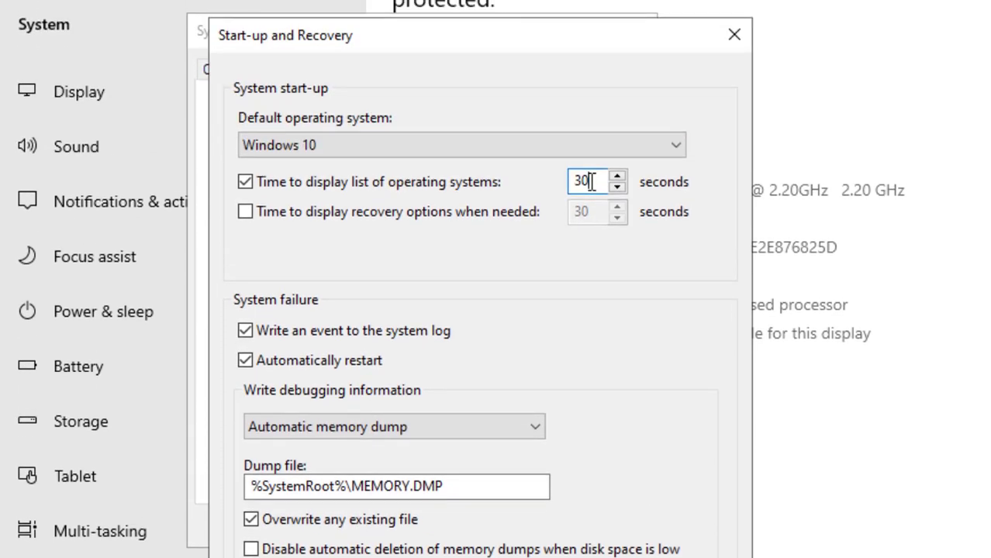
key("BackSpace")
key("BackSpace")
type("5")
key("Return")
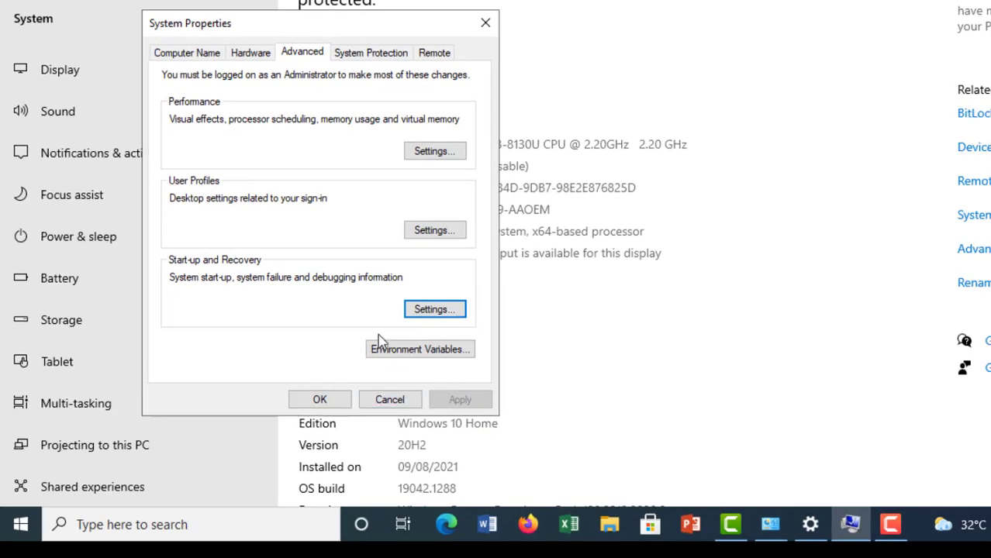
left_click(321, 406)
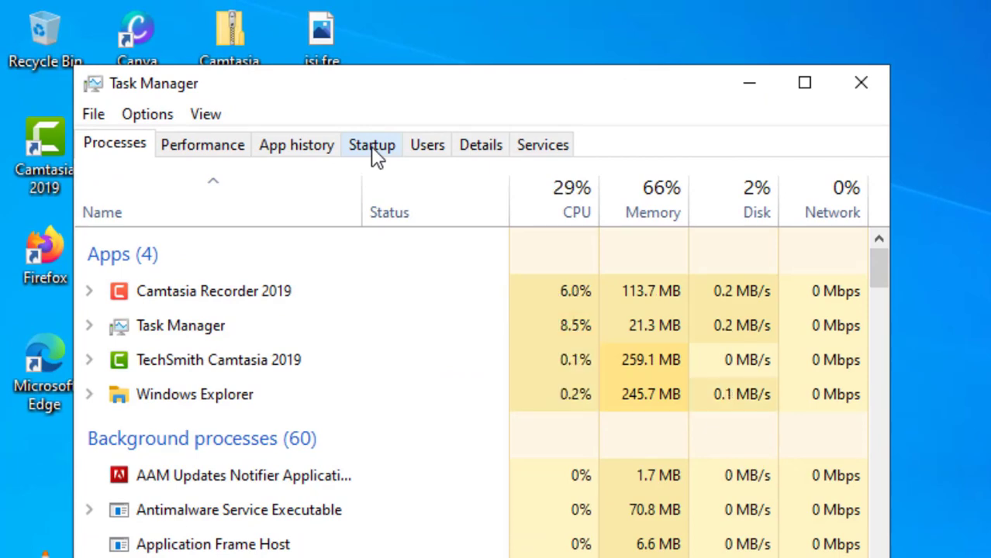
- Disable Cortana and Microsoft OneDrive as startup programs in Task Manager
left_click(373, 147)
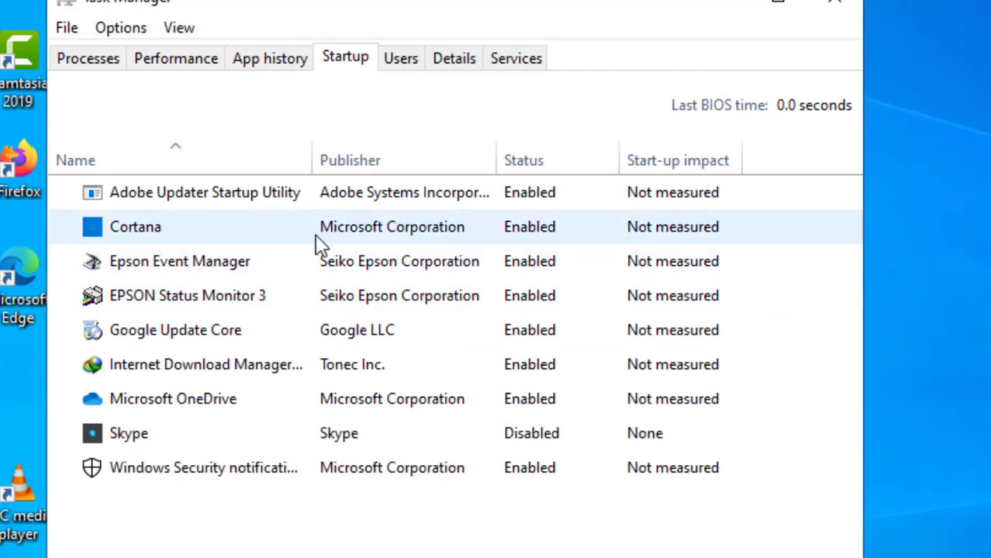
left_click(531, 242)
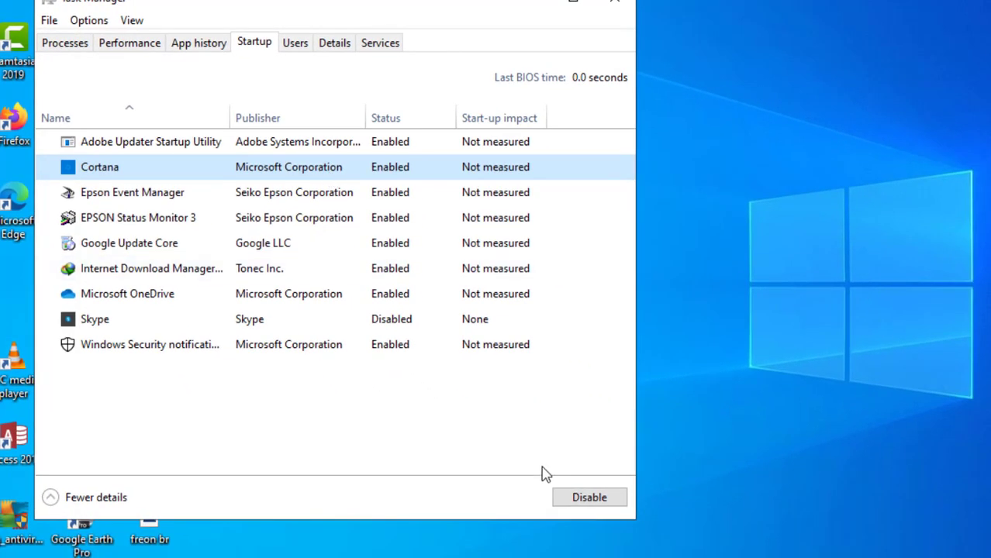
left_click(588, 502)
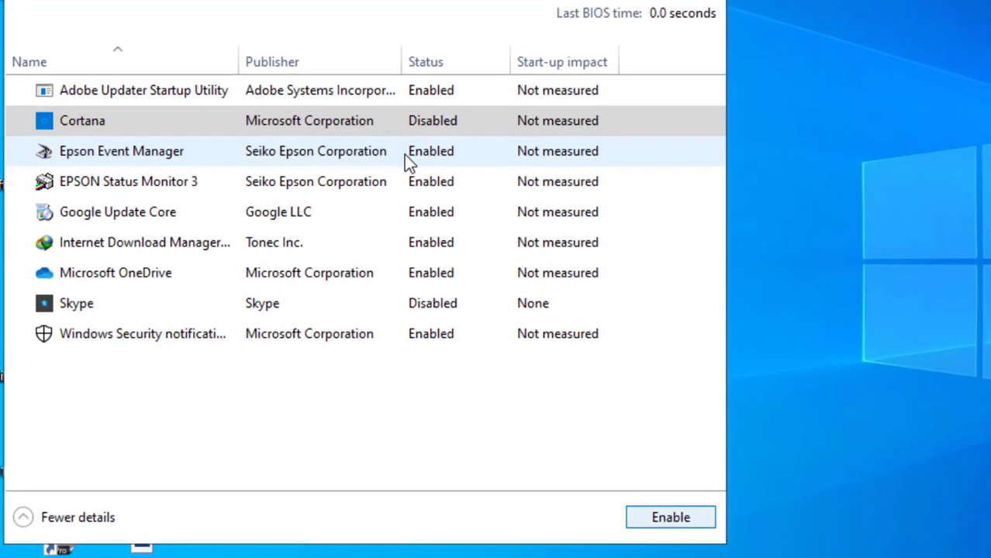
left_click(387, 294)
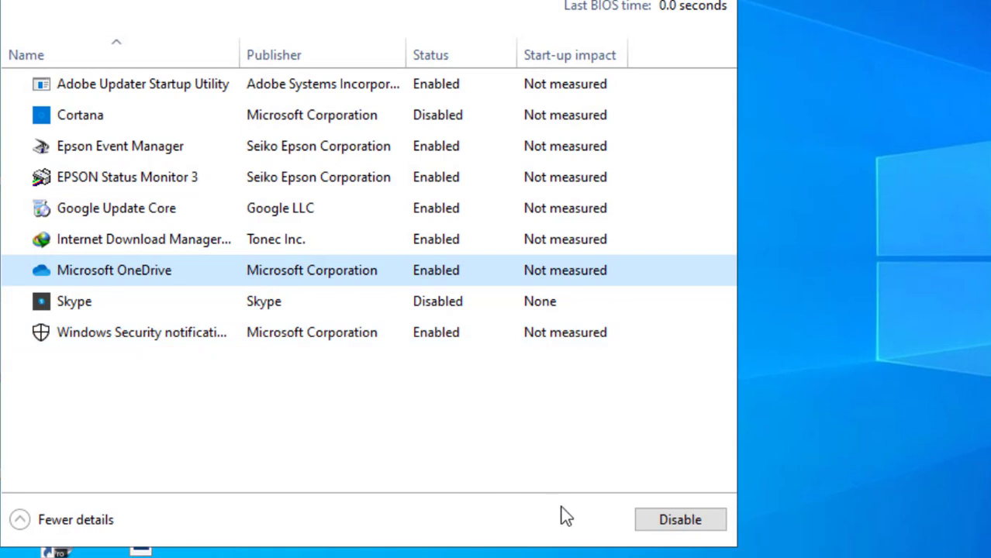
left_click(677, 527)
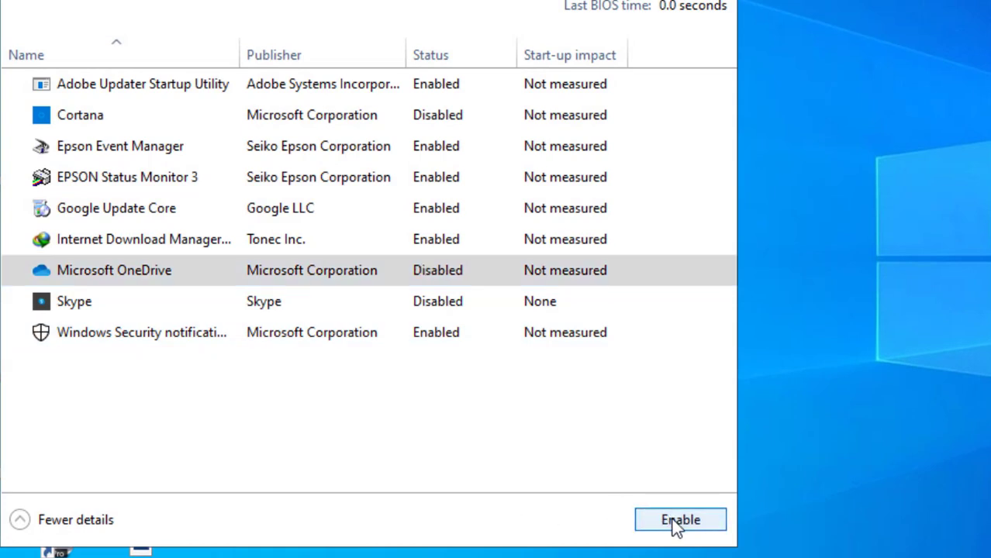
- Disable Google Update Core, Adobe Updater Startup Utility, both Epson entries and Internet Download Manager at startup, and close Task Manager
left_click(440, 213)
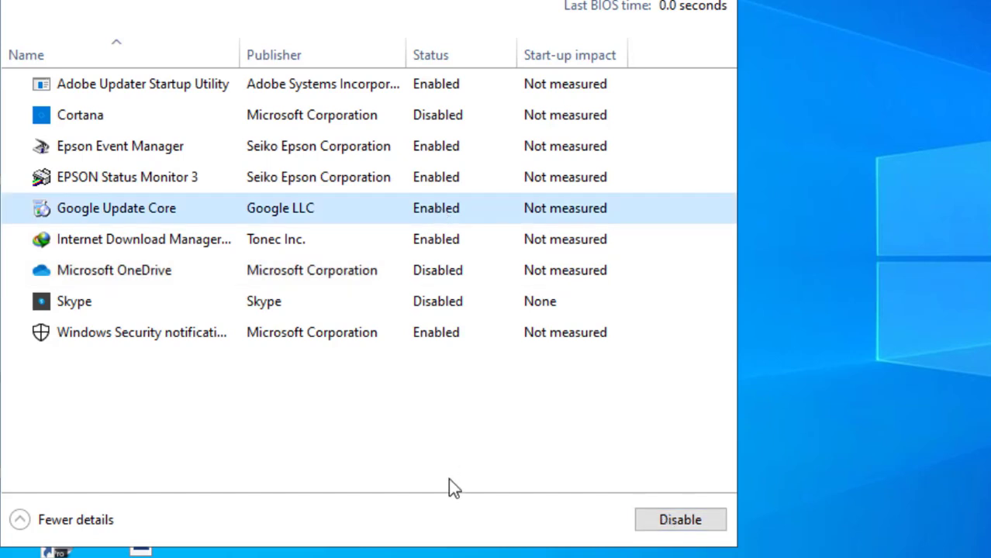
left_click(679, 527)
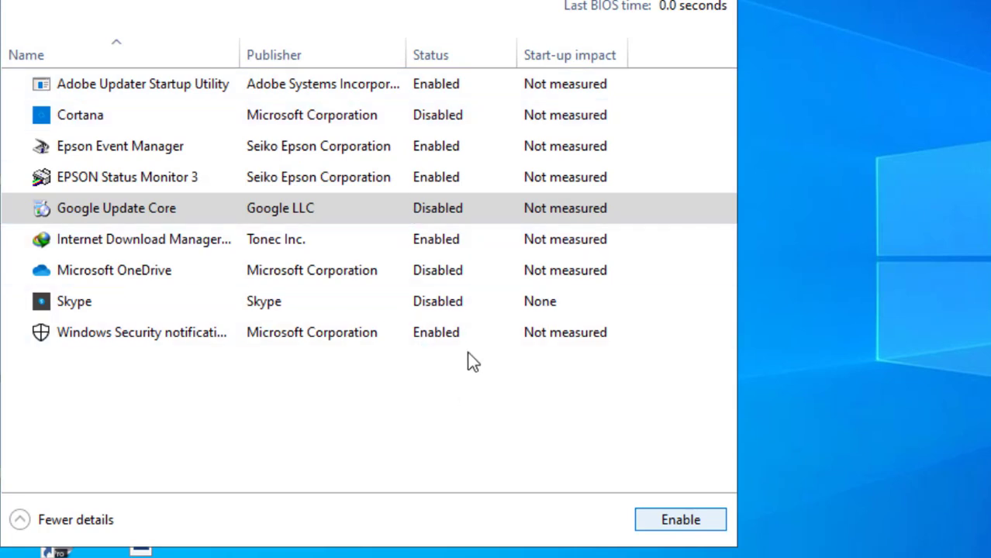
left_click(465, 84)
left_click(671, 518)
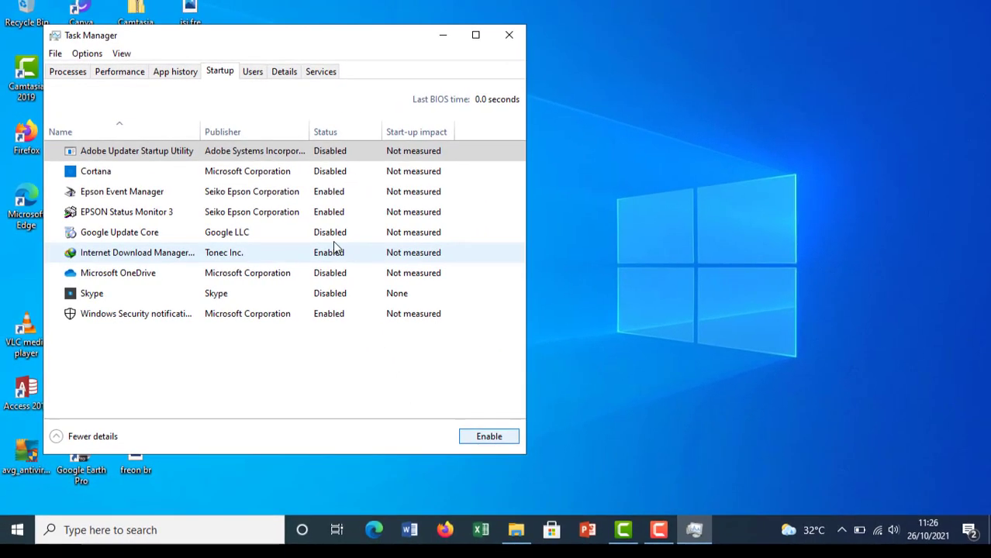
left_click(438, 238)
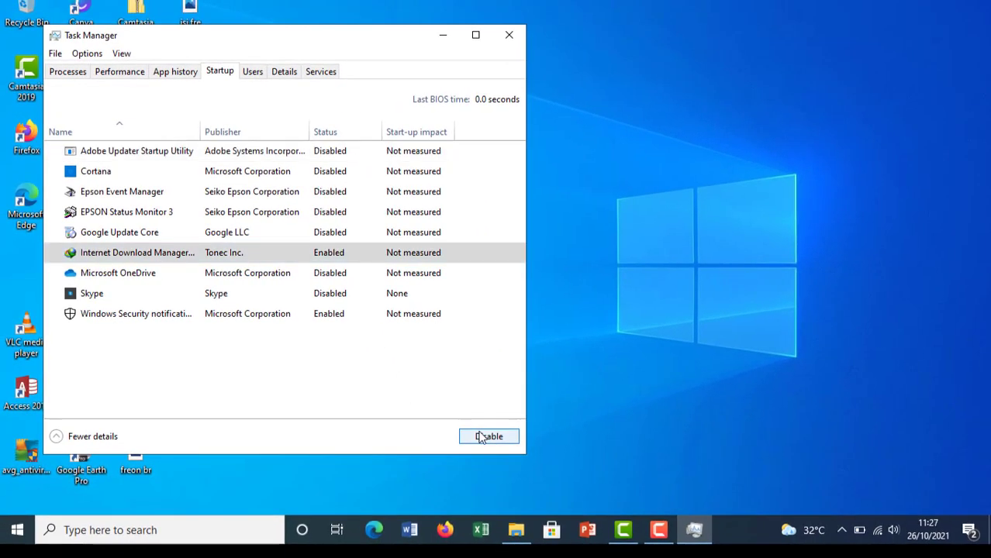
left_click(482, 436)
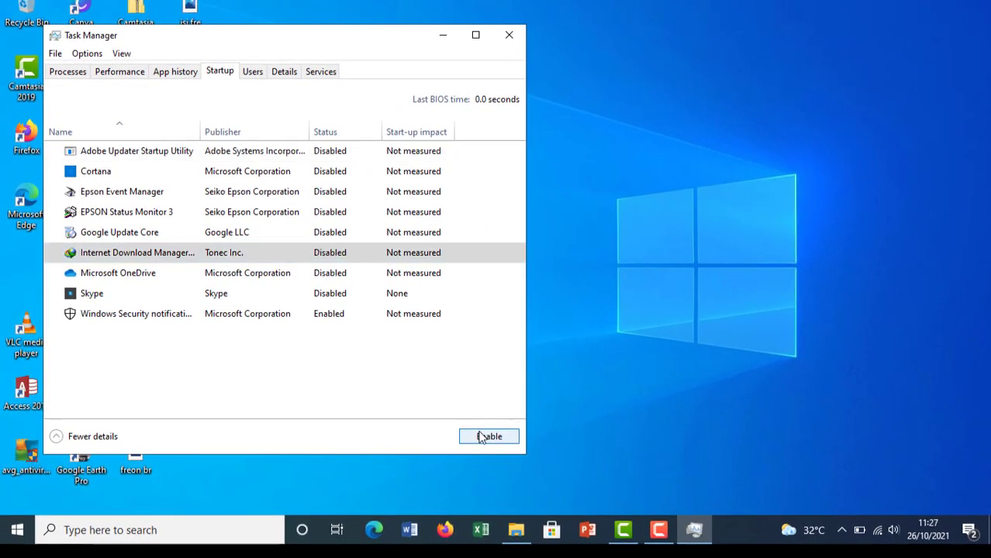
left_click(509, 36)
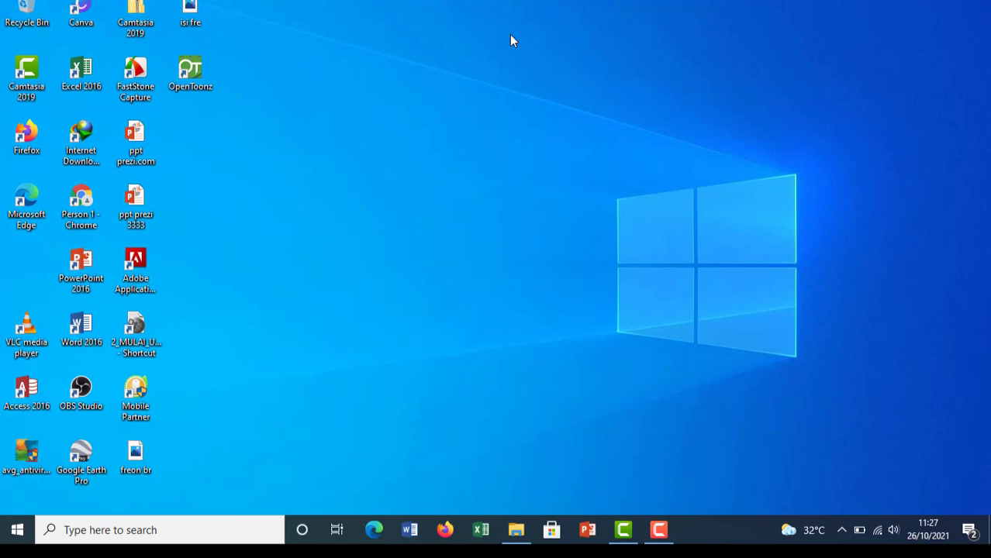